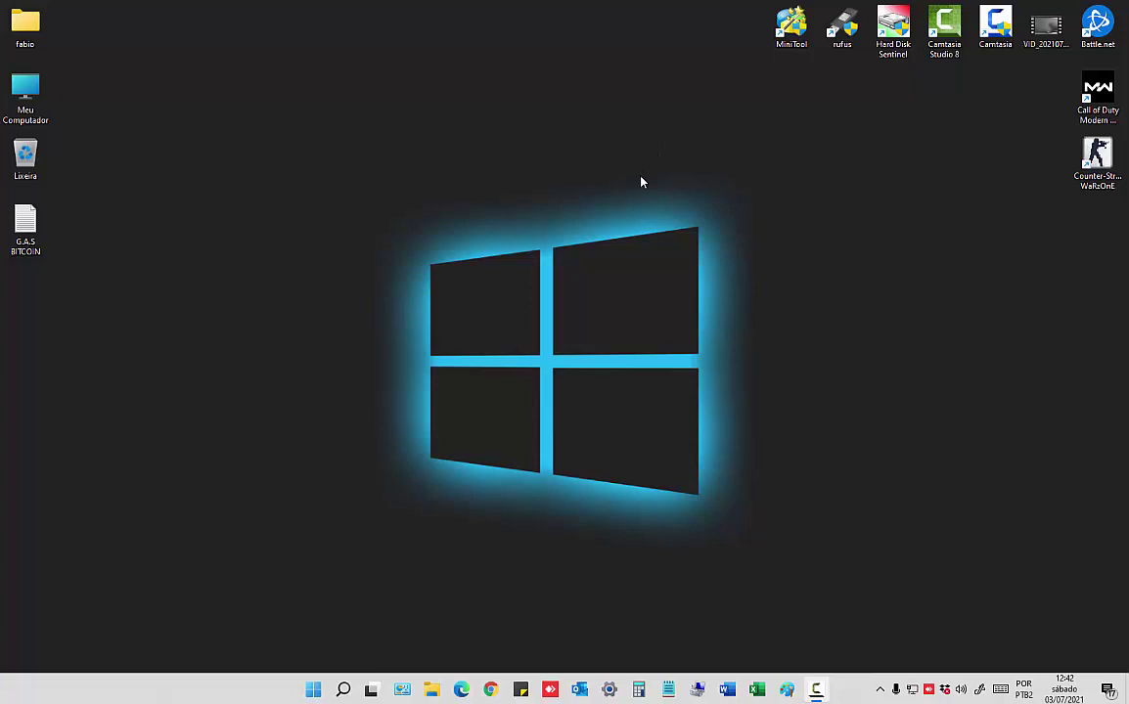
# Switch to Outlook and open the email account settings (Configurações de Conta)
pyautogui.click(581, 686)
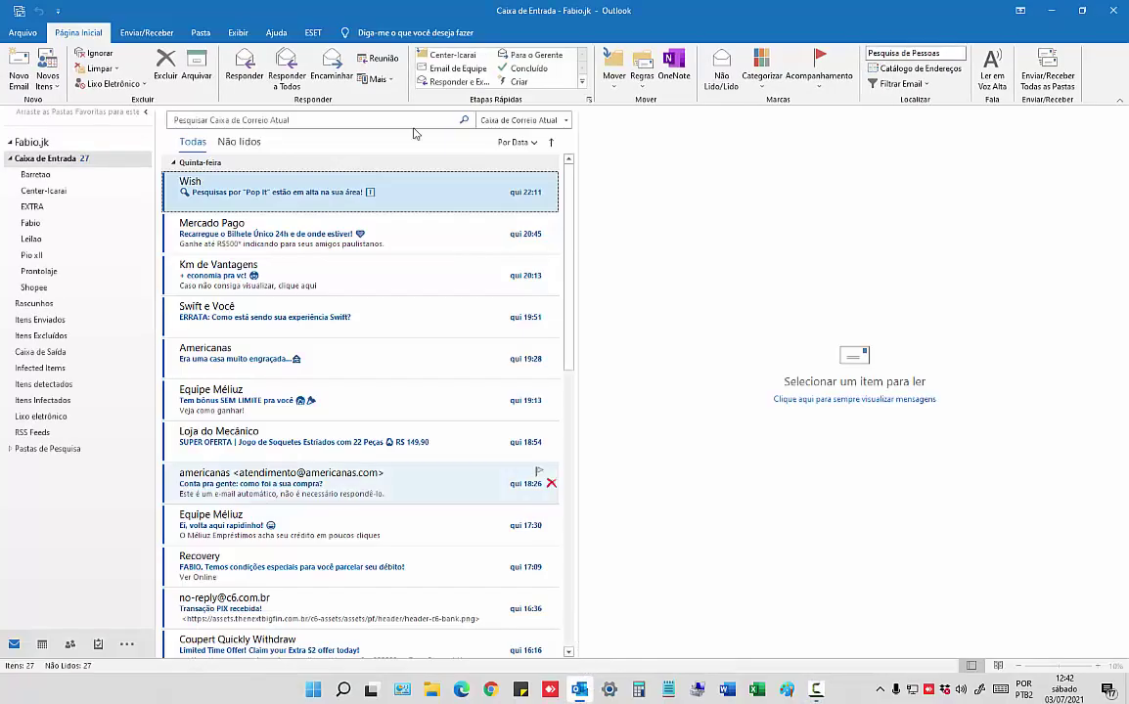
pyautogui.click(25, 39)
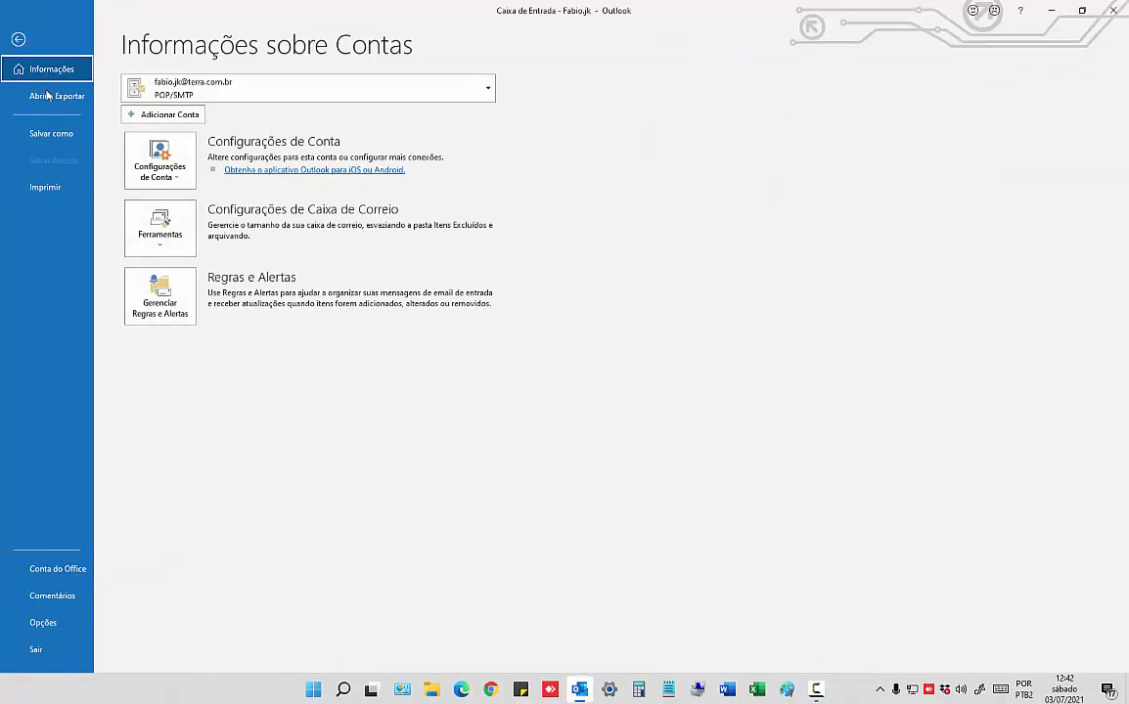
pyautogui.click(159, 160)
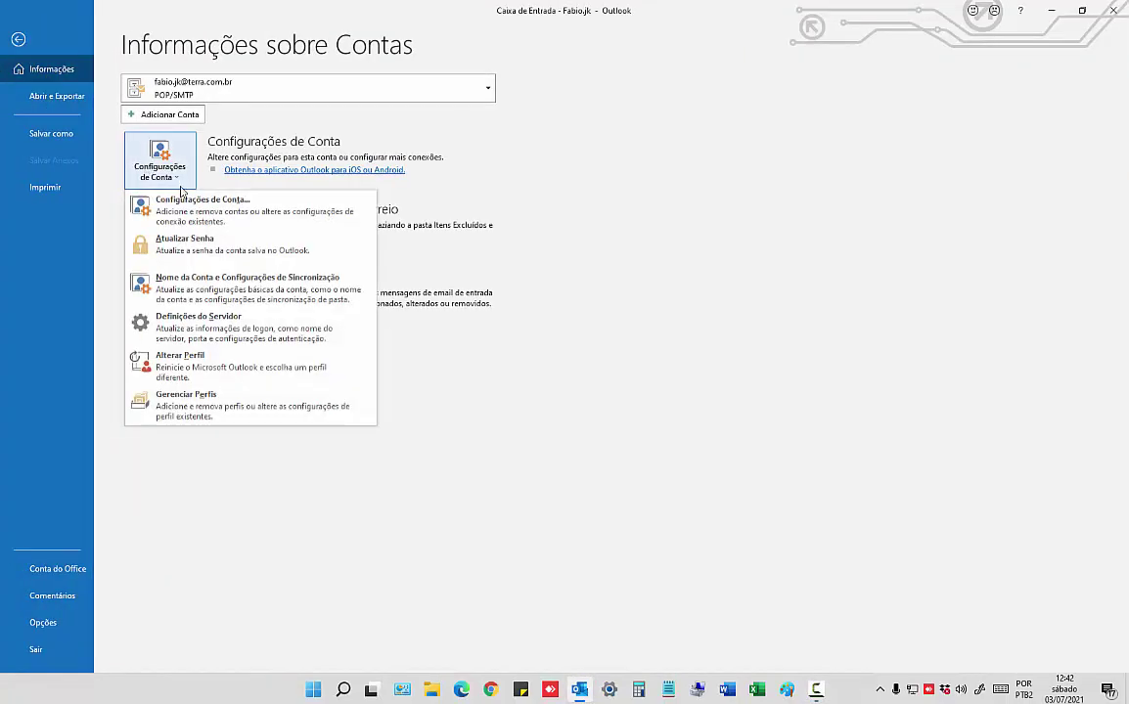
pyautogui.click(294, 197)
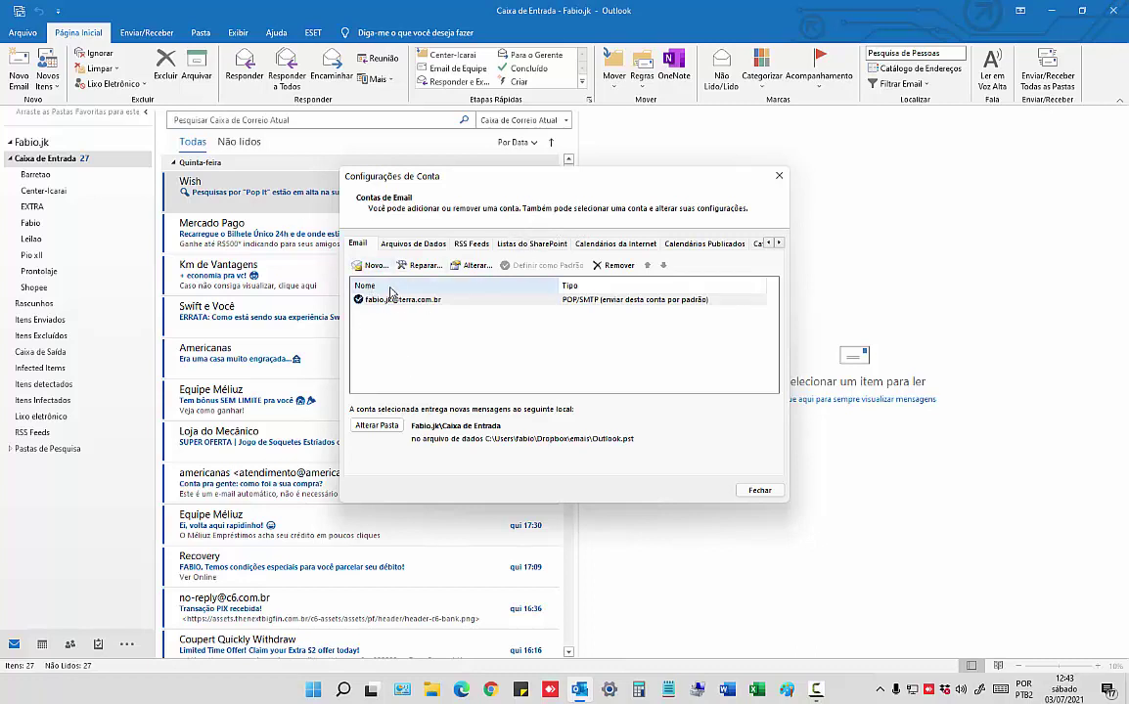
# Try to add the suggested Gmail account through the Google sign-in with its account password, and leave the setup at the IMAP settings
pyautogui.click(371, 265)
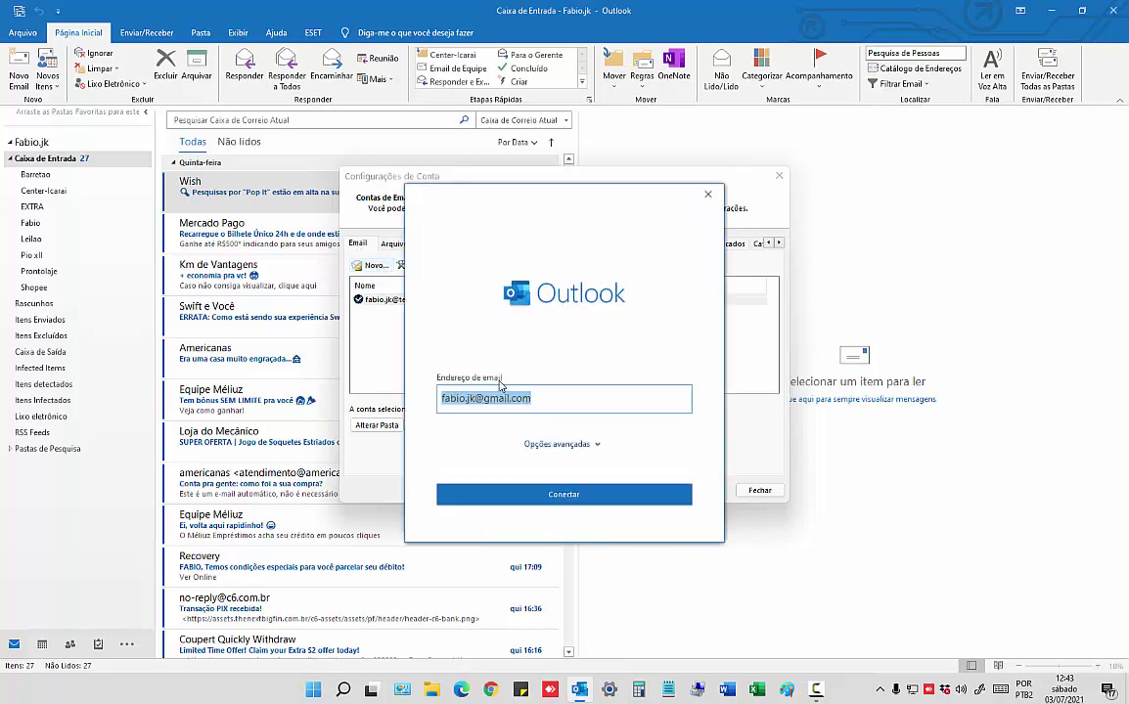
pyautogui.click(574, 494)
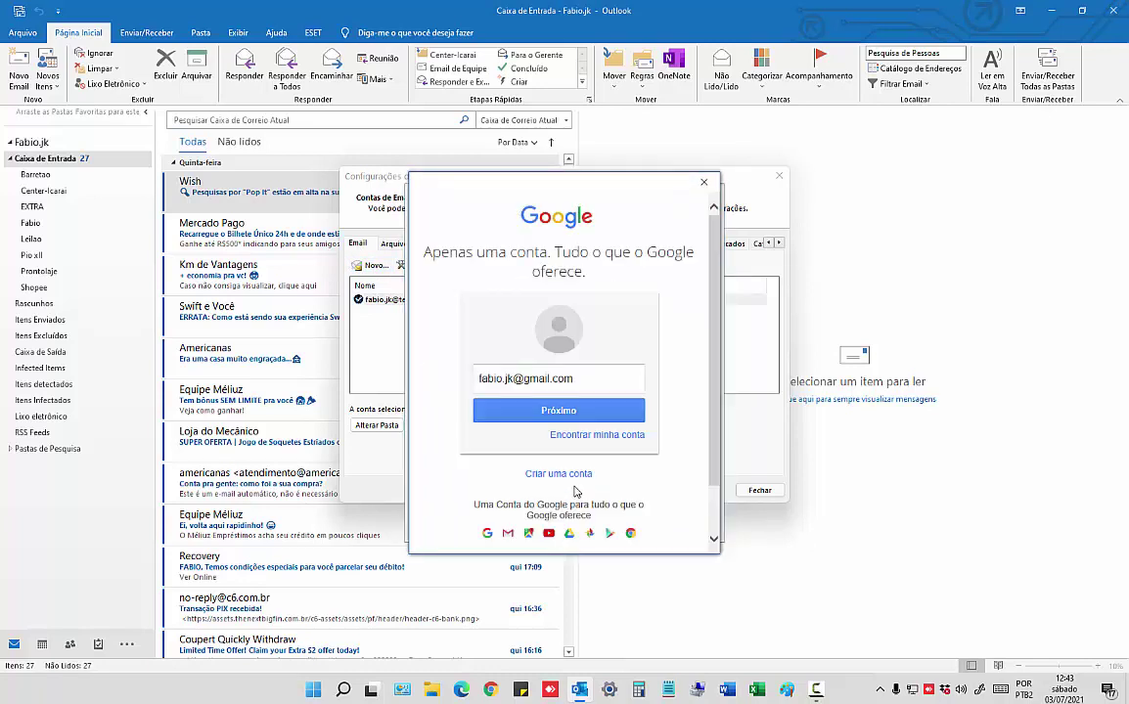
pyautogui.click(568, 410)
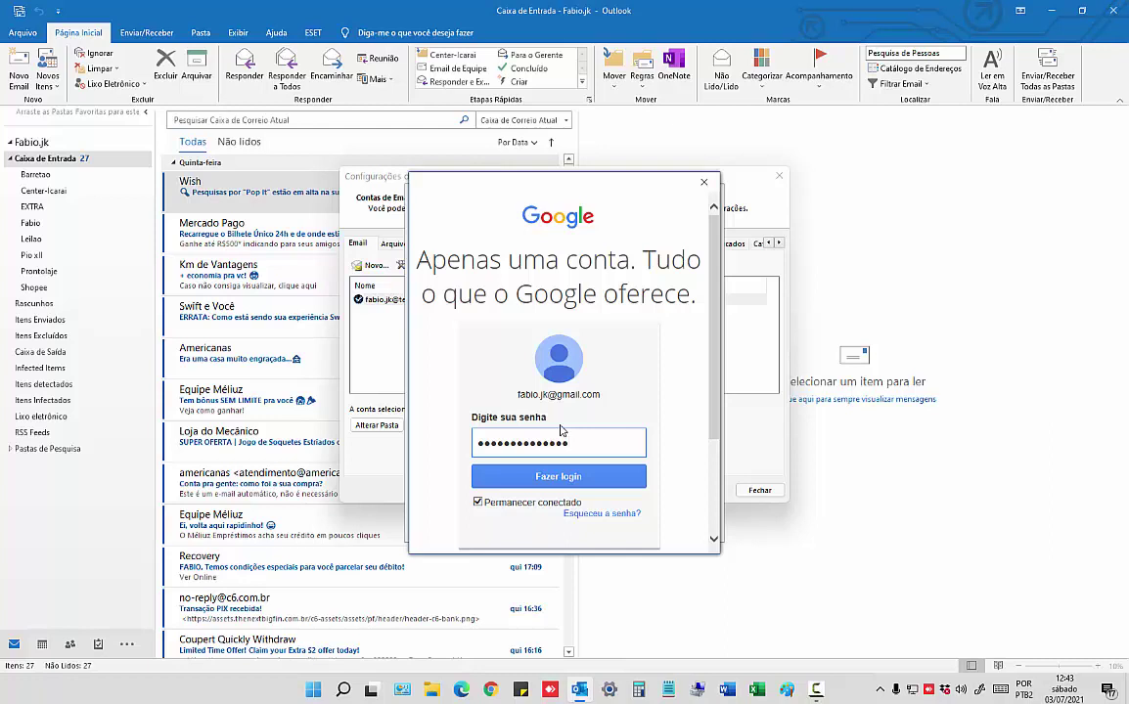
pyautogui.press('Return')
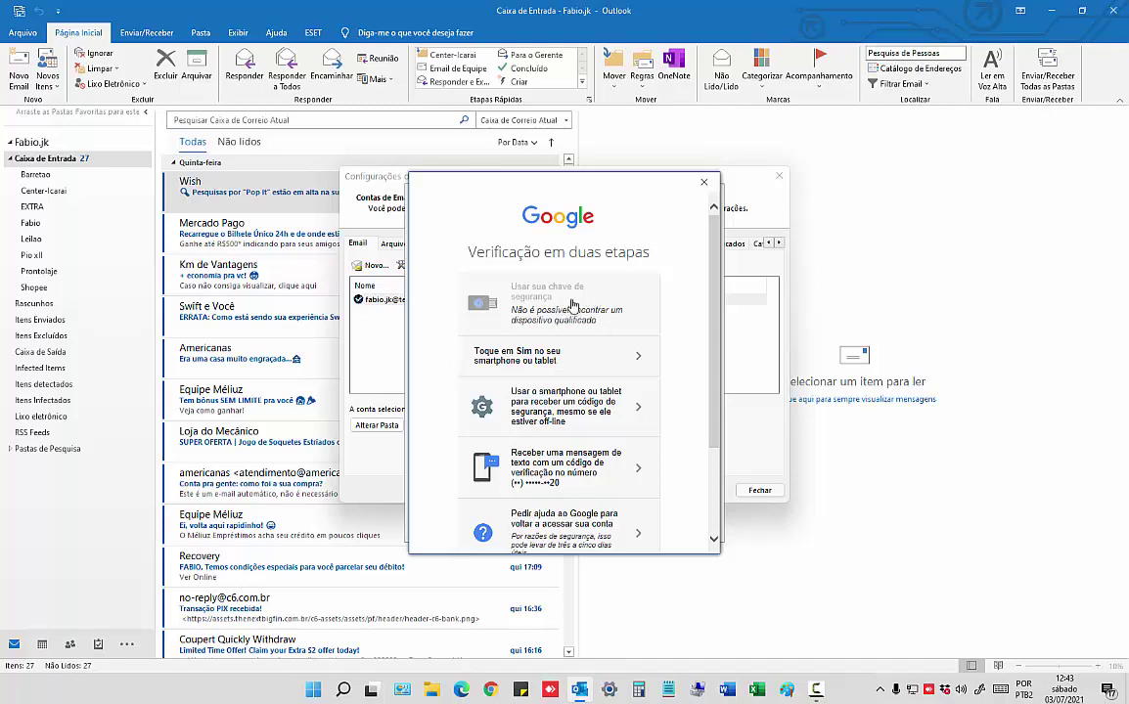
pyautogui.scroll(-5, 575, 323)
pyautogui.scroll(5, 579, 391)
pyautogui.click(703, 182)
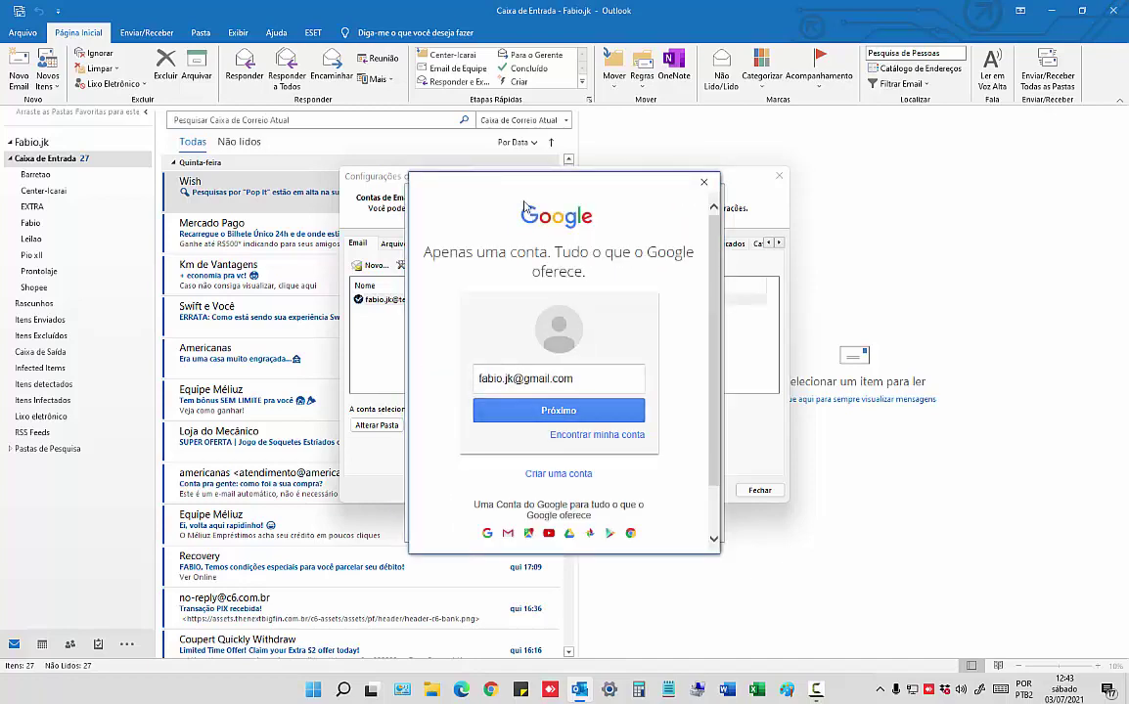
pyautogui.click(703, 182)
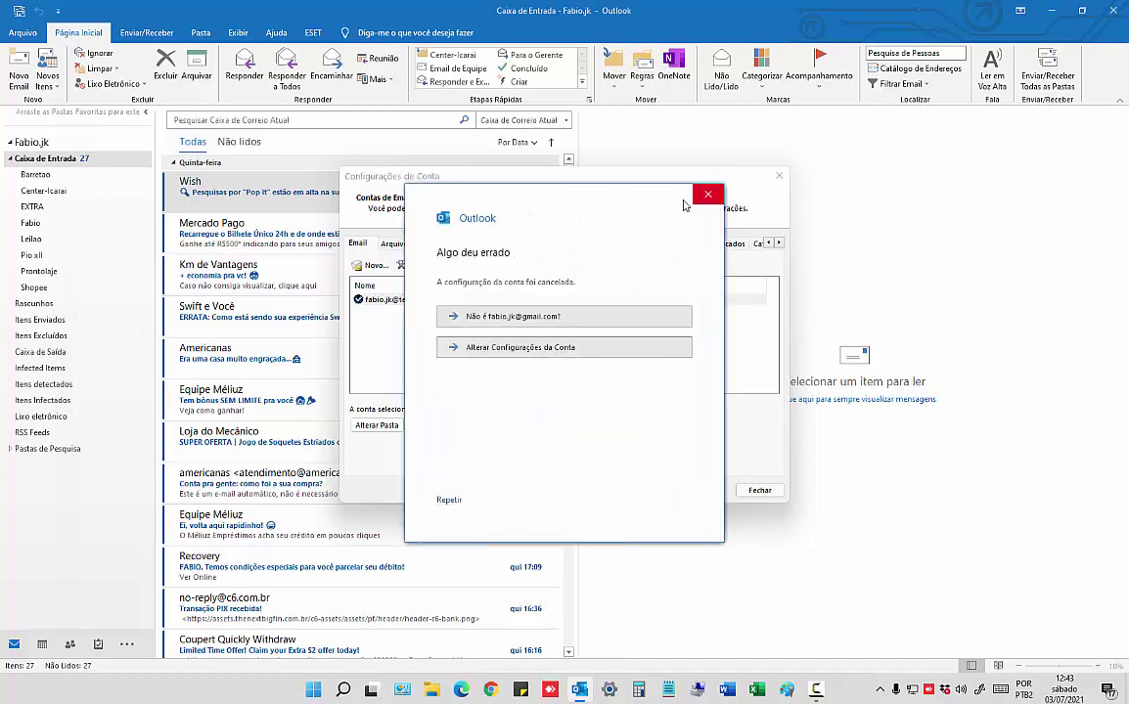
pyautogui.click(511, 350)
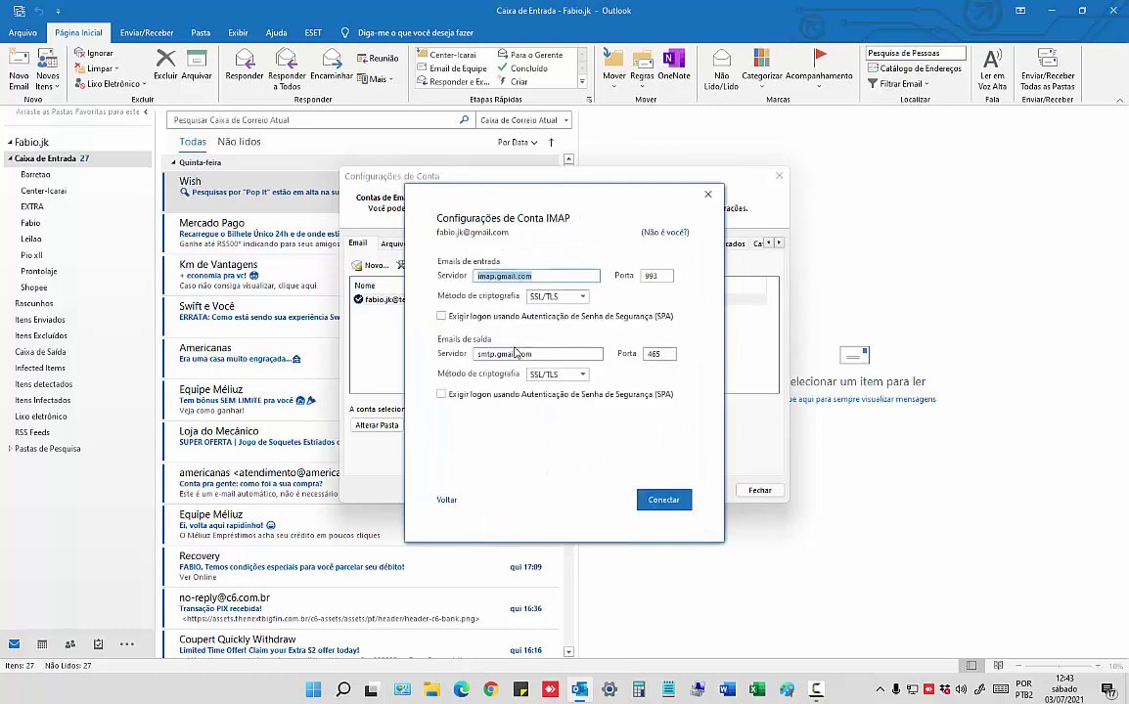
pyautogui.click(708, 193)
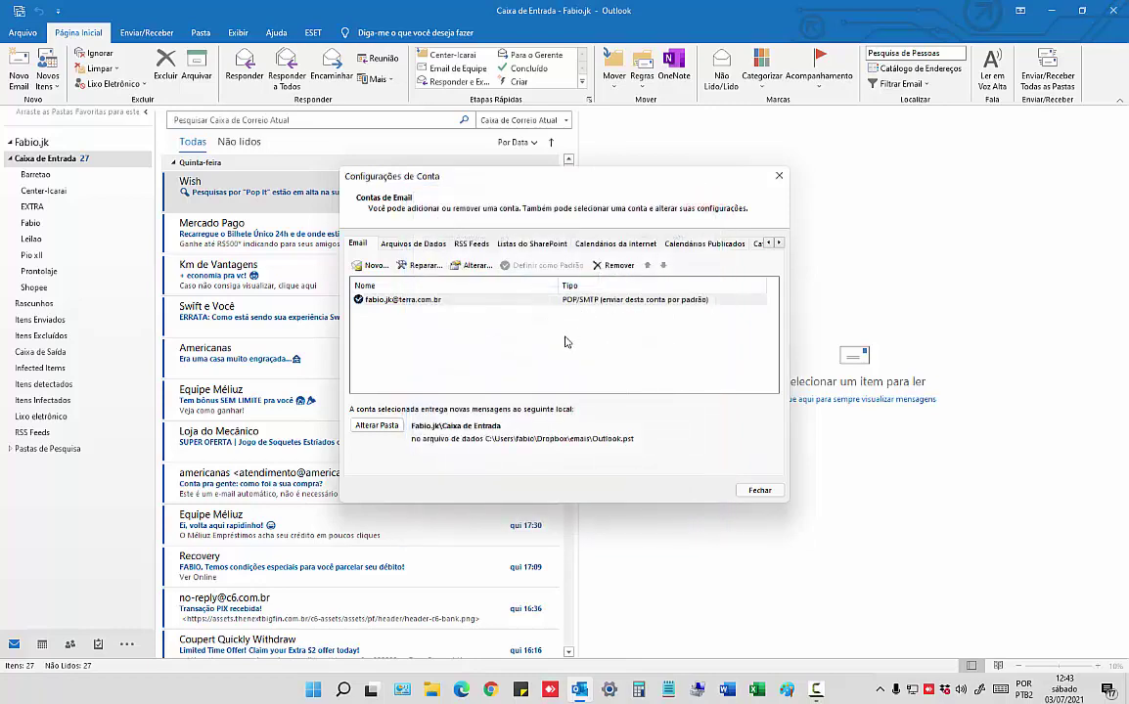
# Try to add the Gmail account with manual configuration as a POP account using the account password, and leave the account settings and Outlook
pyautogui.click(371, 265)
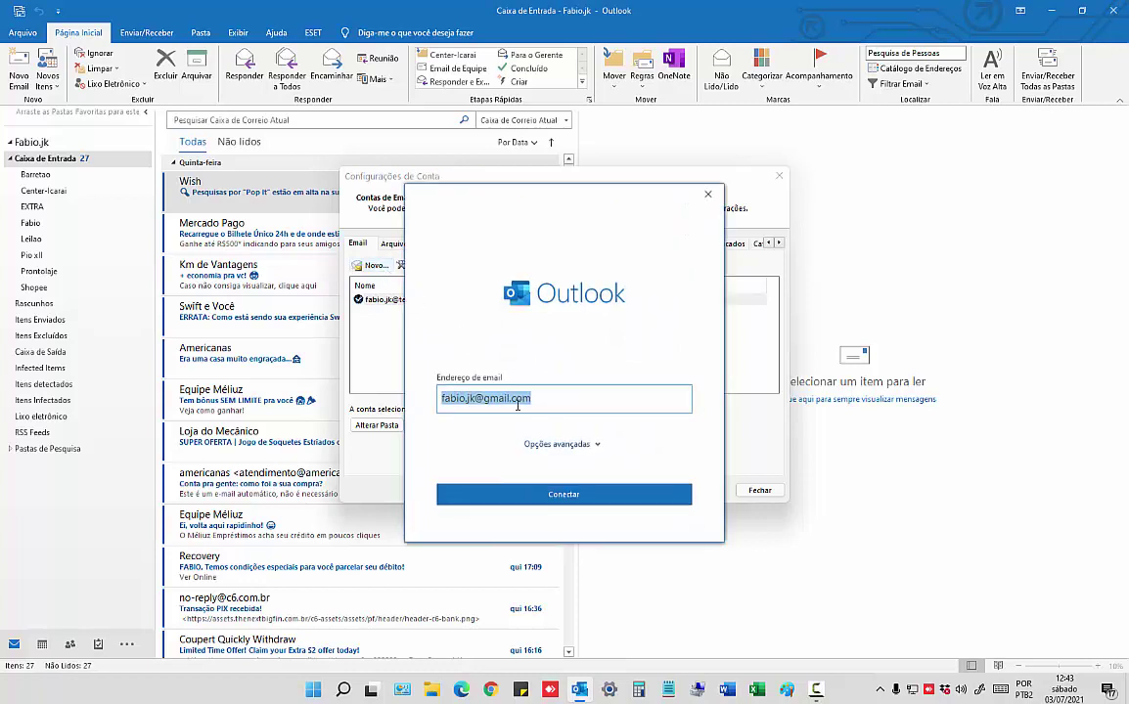
pyautogui.click(557, 444)
pyautogui.click(493, 460)
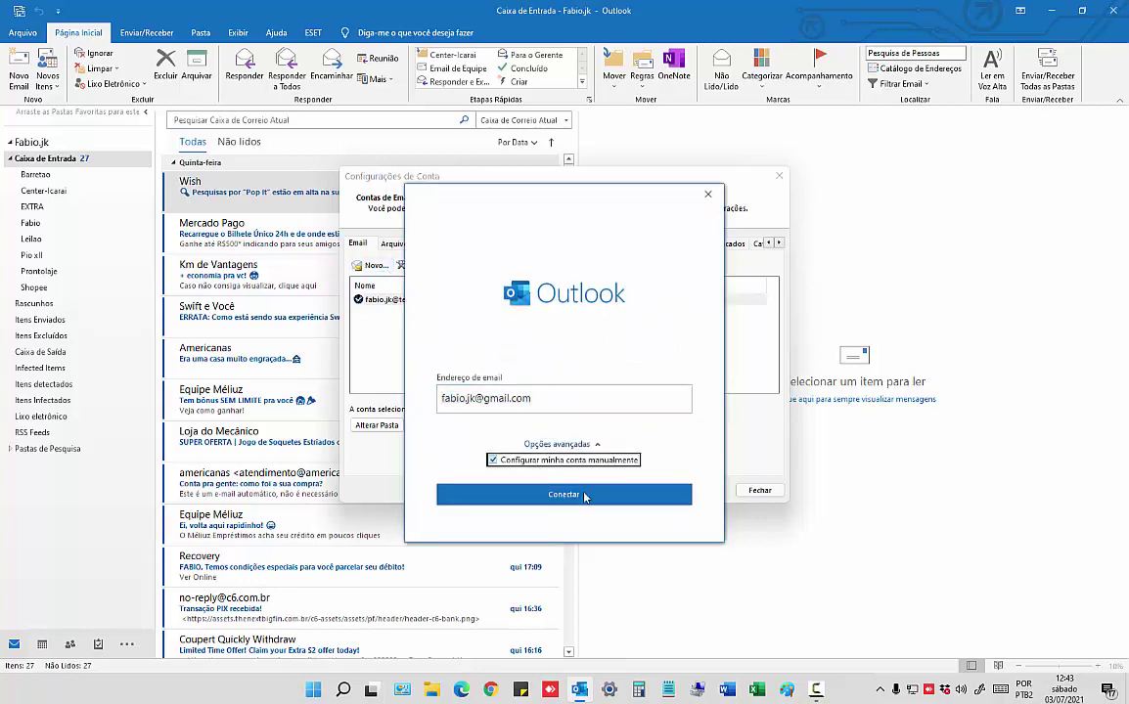
pyautogui.click(584, 495)
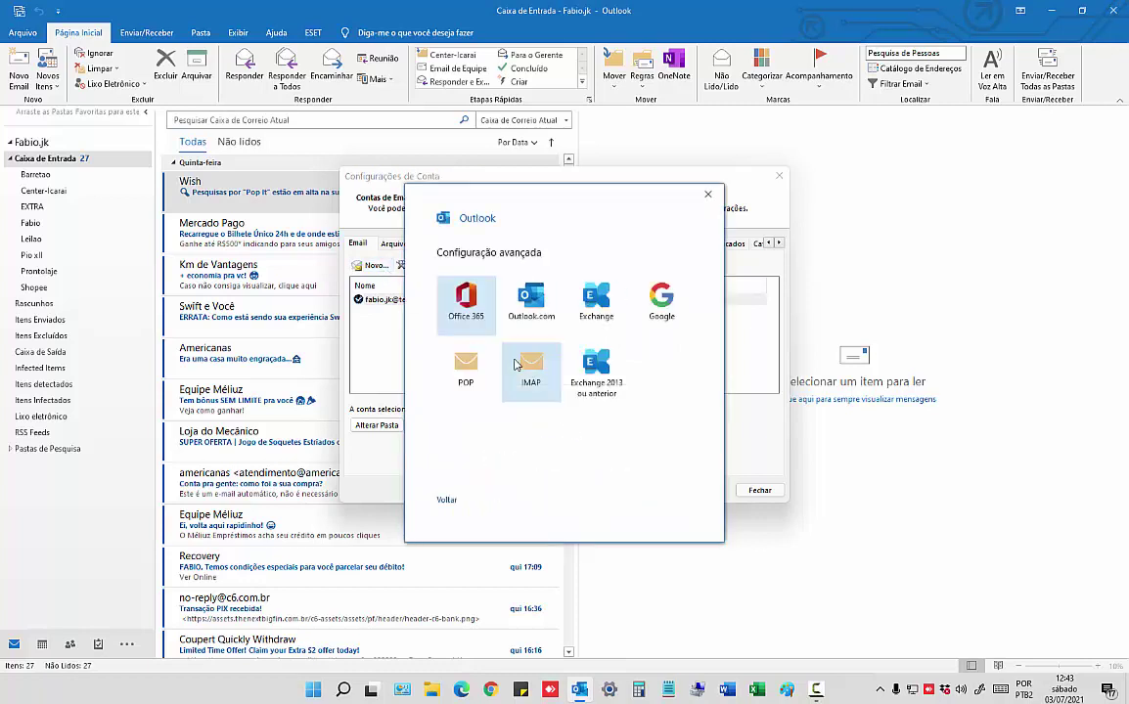
pyautogui.click(463, 368)
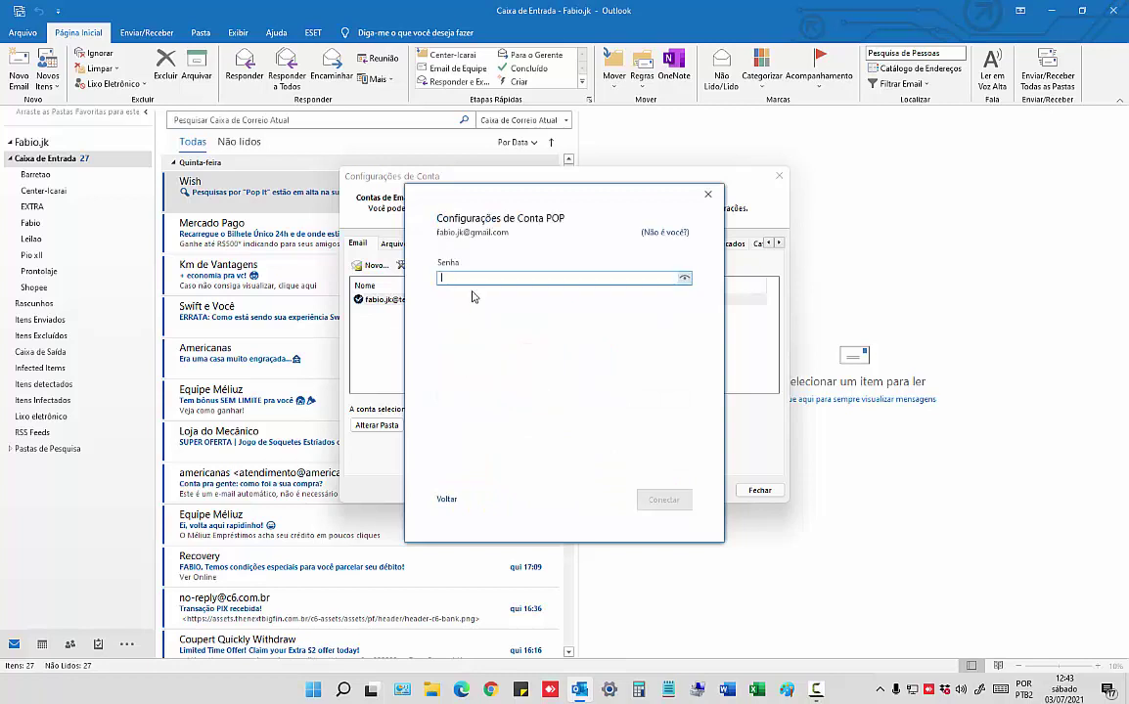
pyautogui.write('*')
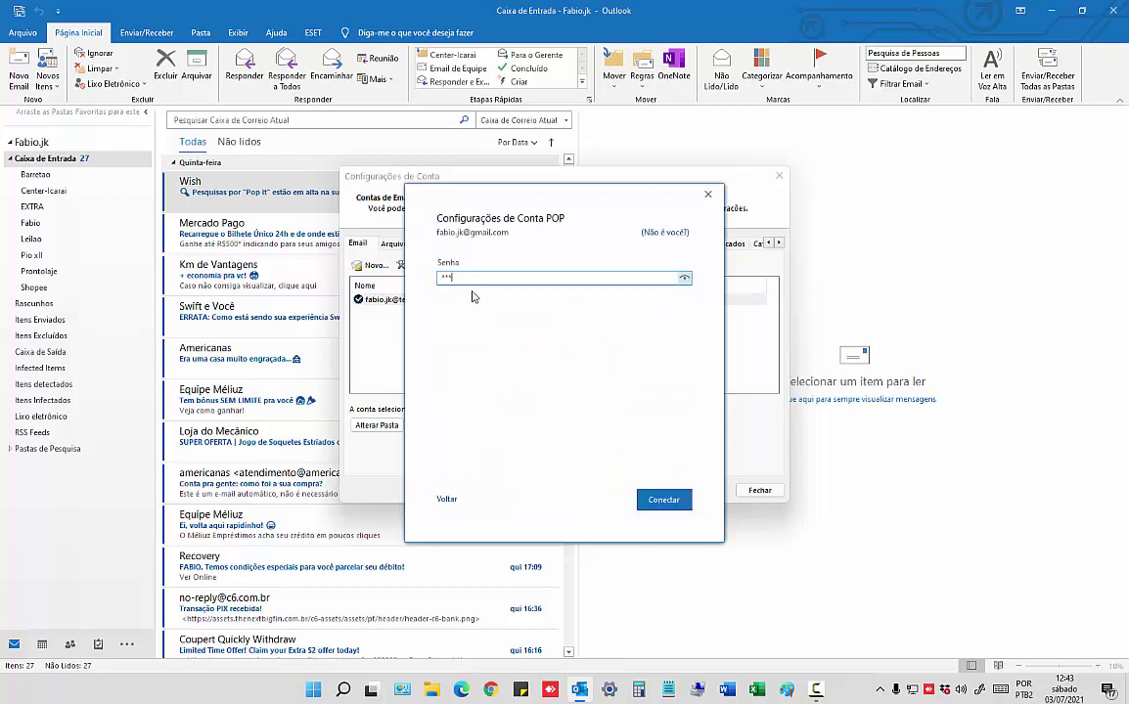
pyautogui.write('*******')
pyautogui.press('Return')
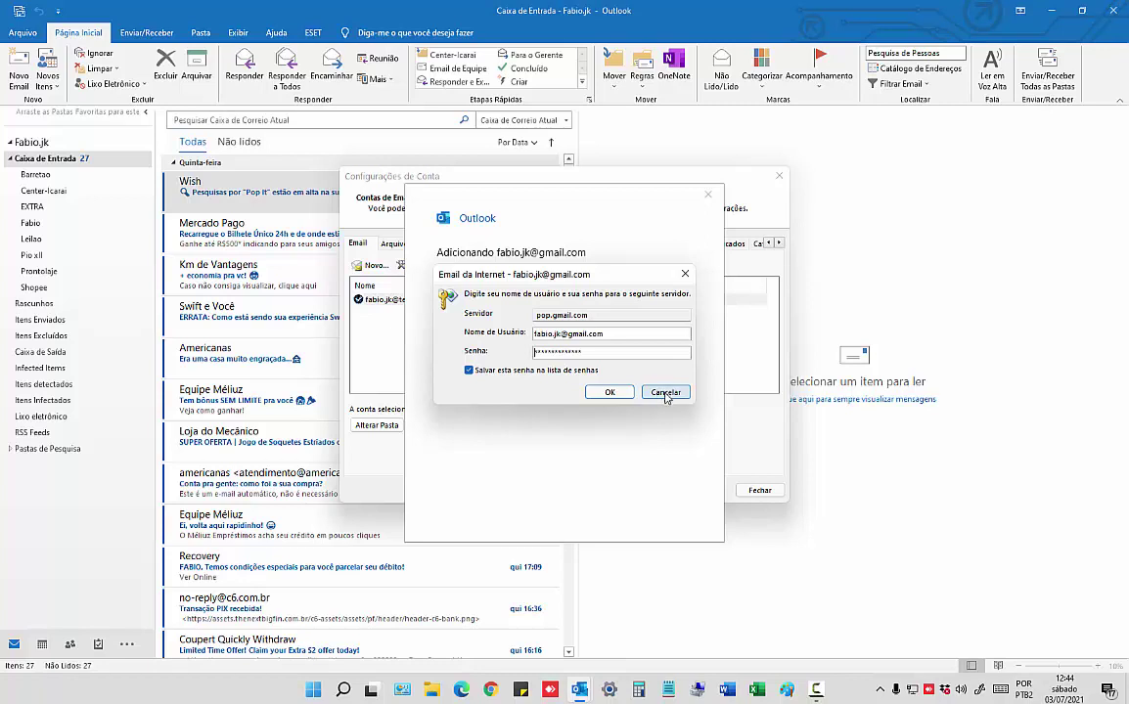
pyautogui.click(665, 392)
pyautogui.click(708, 194)
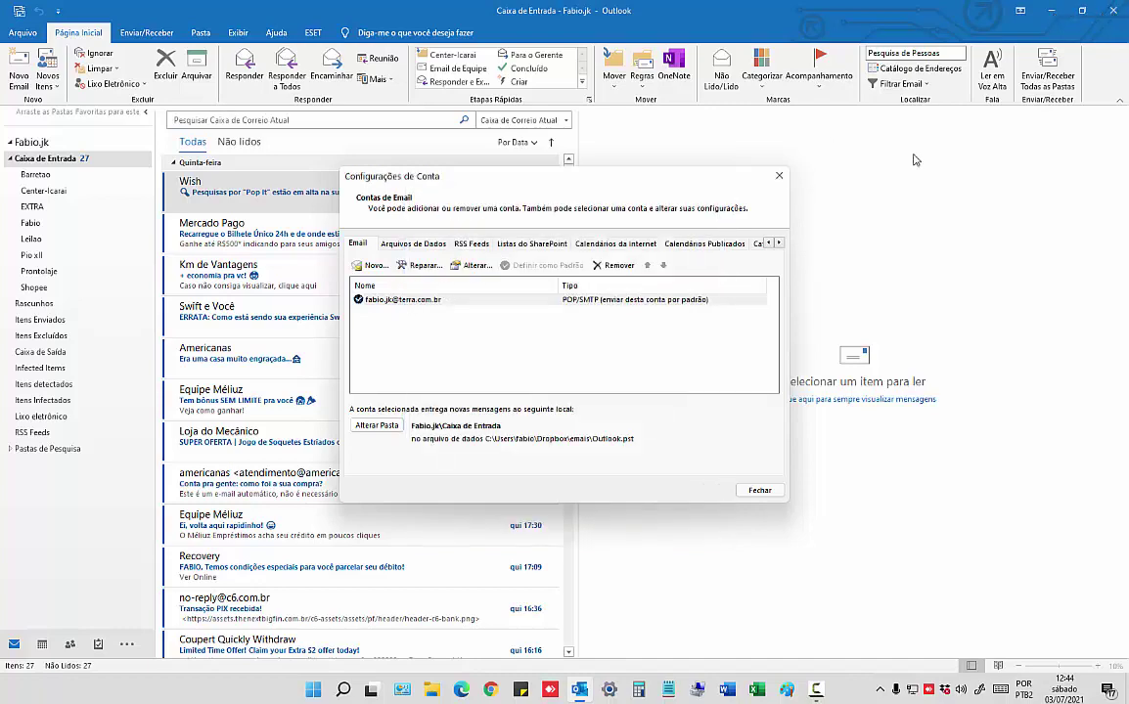
pyautogui.click(778, 175)
pyautogui.hotkey('alt', 'F4')
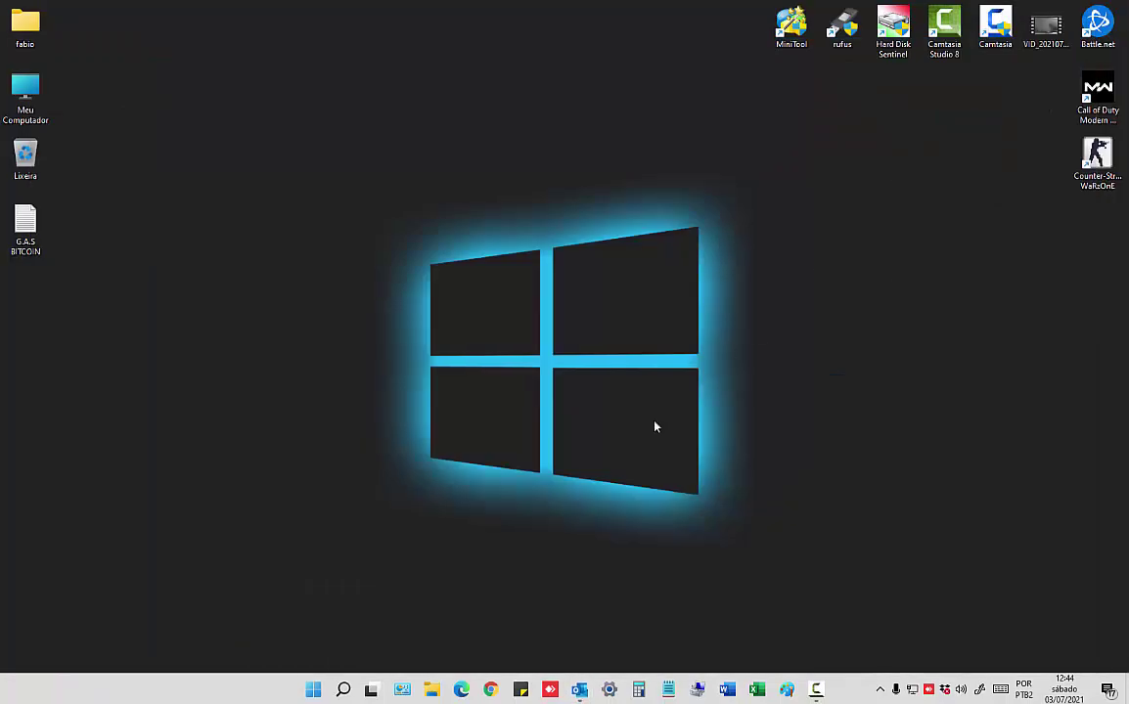
# Switch to Microsoft Edge, open the Gmail inbox from the Google home page and dismiss the Outlook notifications
pyautogui.click(461, 690)
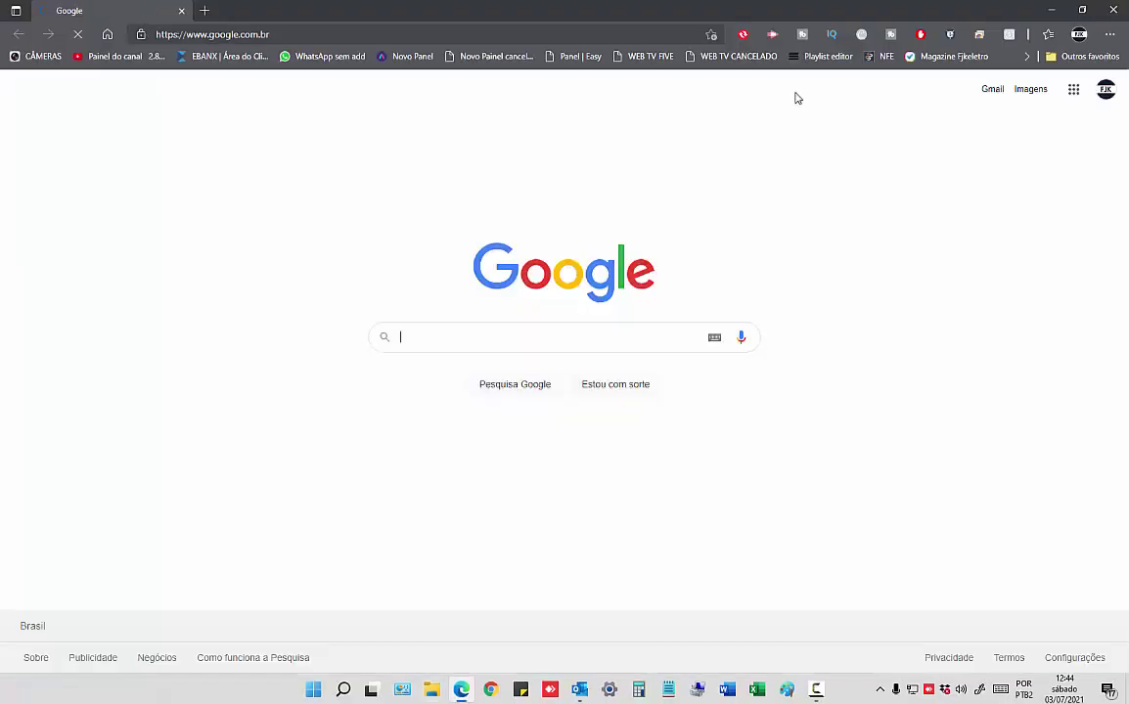
pyautogui.click(108, 36)
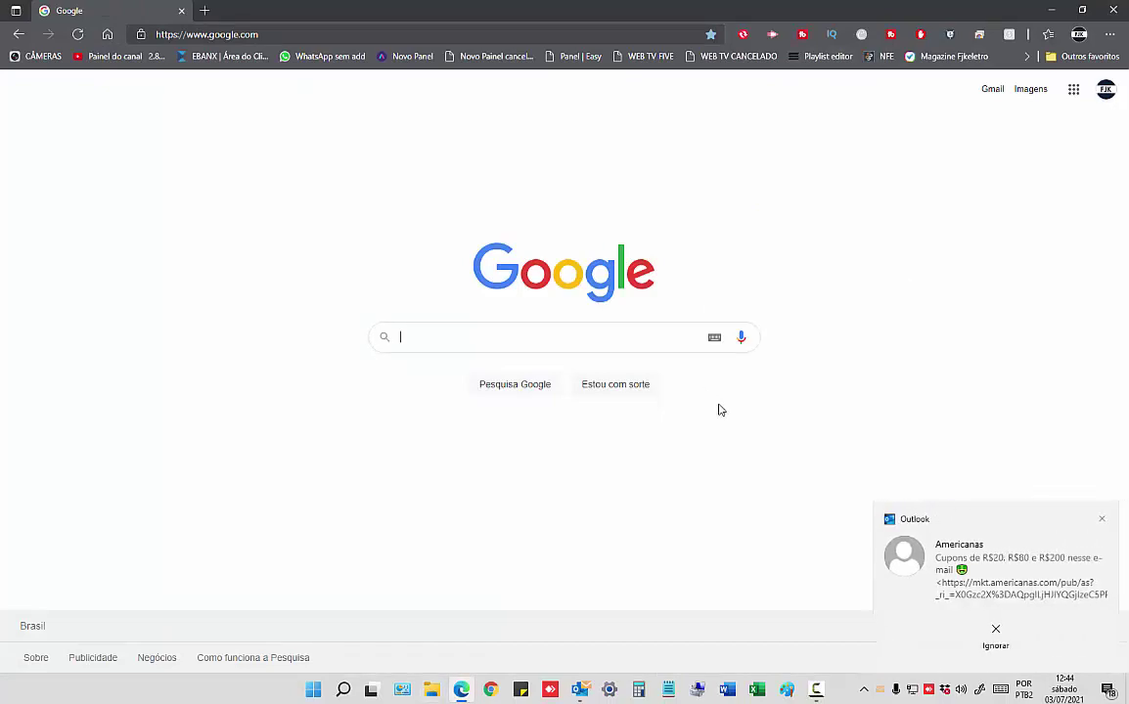
pyautogui.click(990, 94)
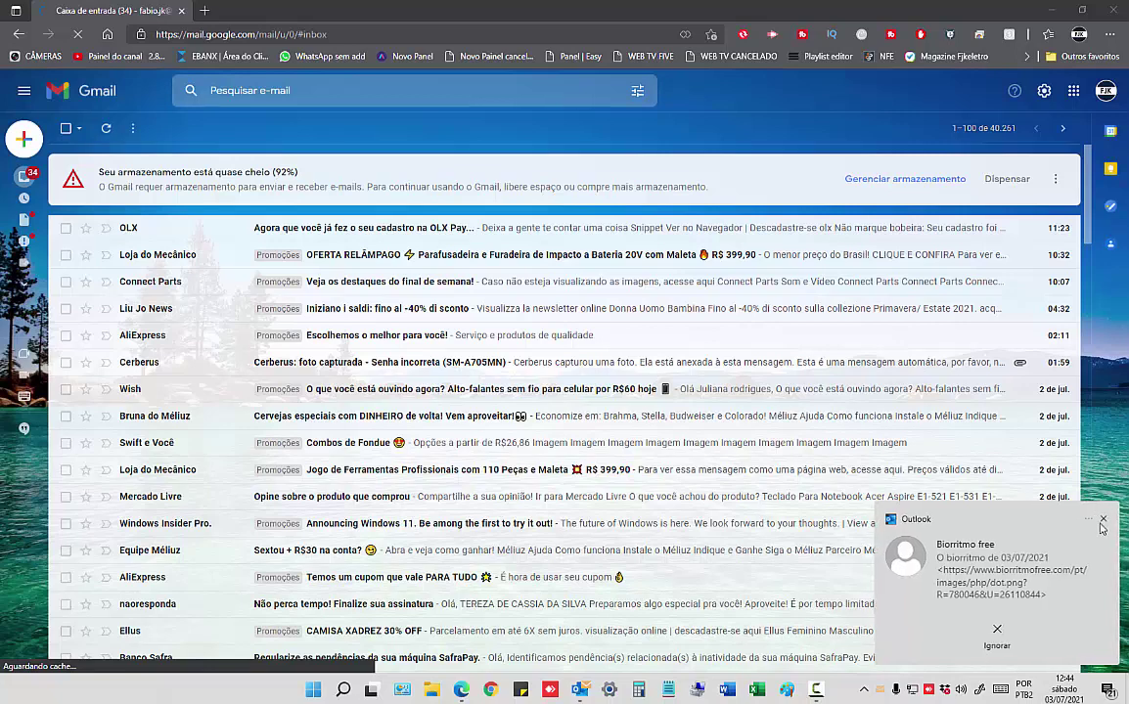
pyautogui.click(1101, 519)
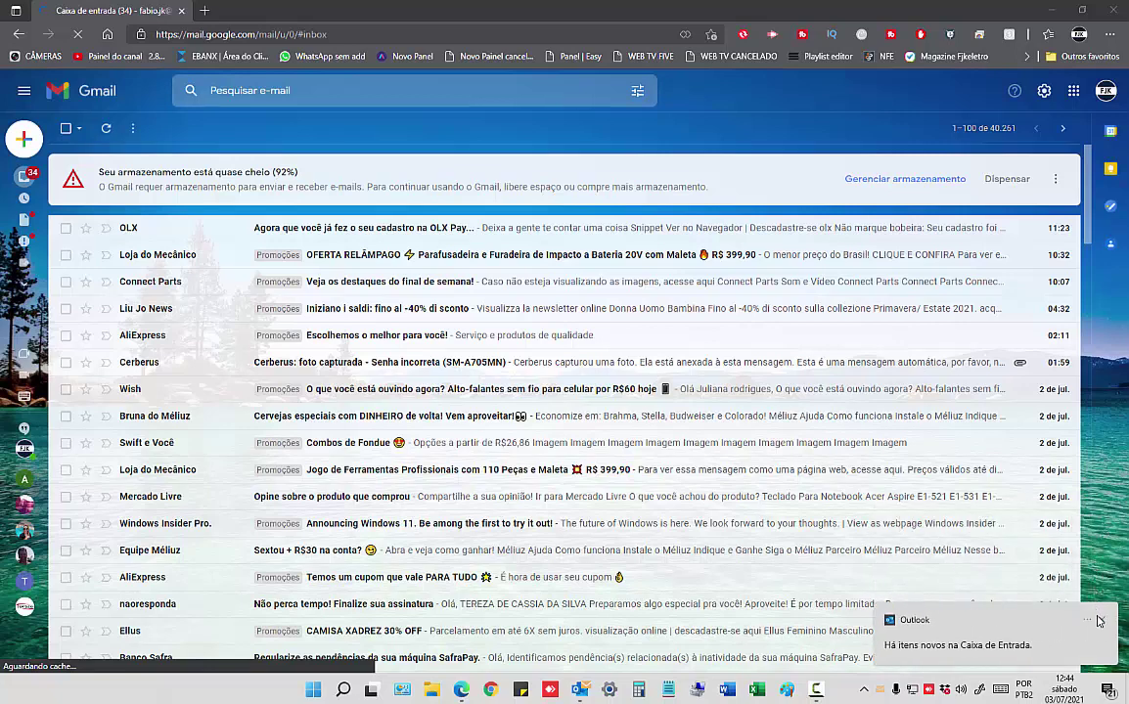
pyautogui.click(1110, 629)
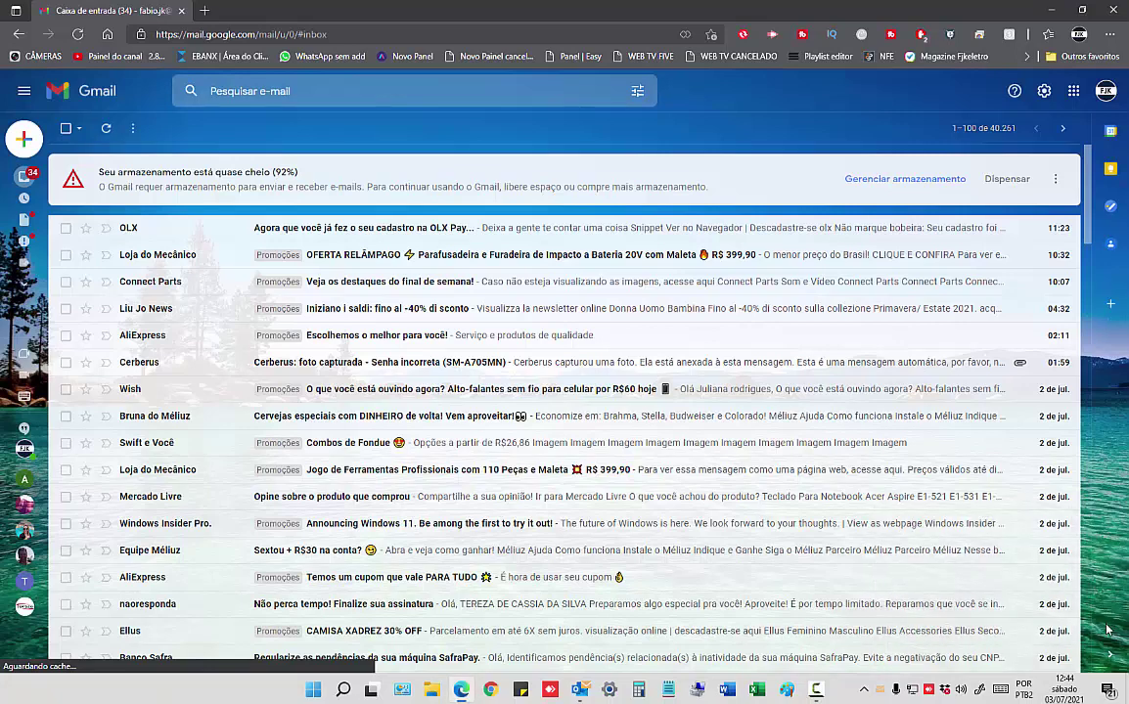
# Open the Google Account management page from Gmail and show its Segurança section
pyautogui.click(1108, 91)
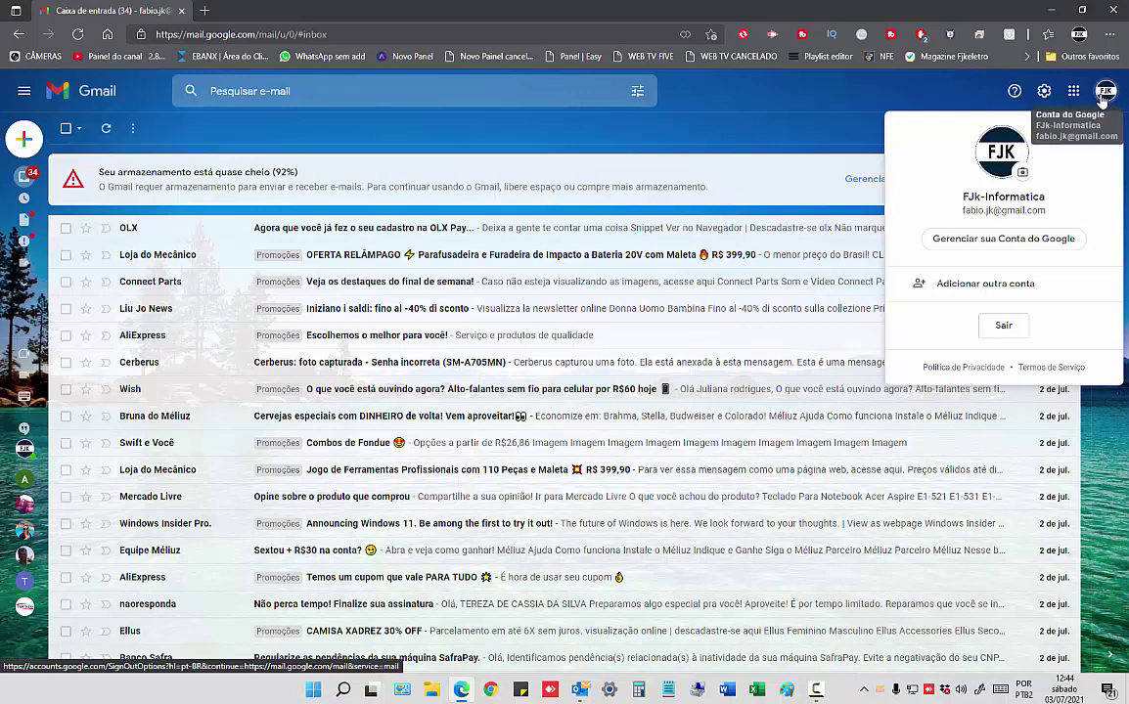
pyautogui.click(982, 241)
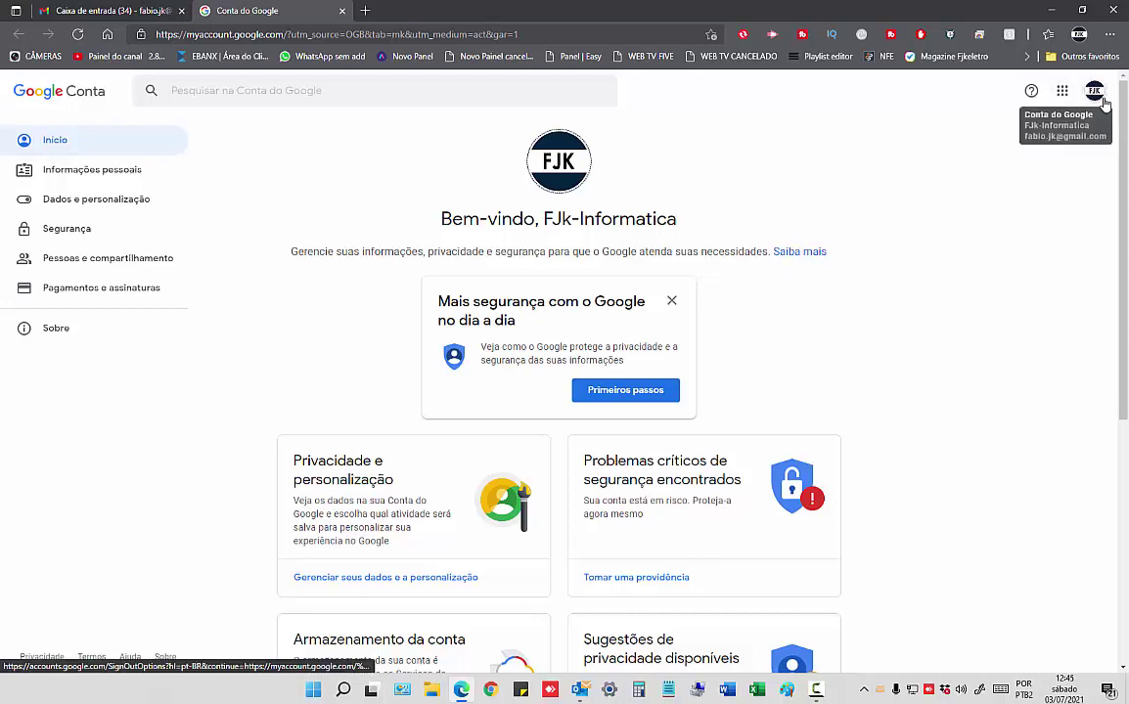
pyautogui.click(56, 228)
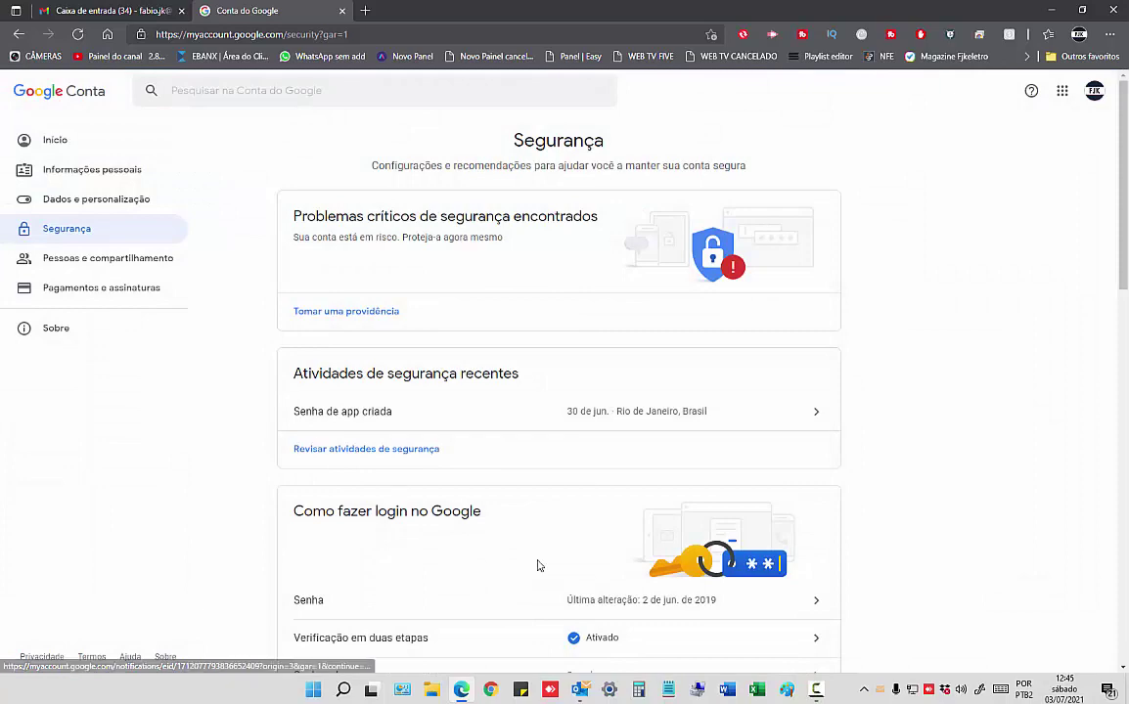
# Open the app passwords (Senhas de app) under the Google login settings, confirming the identity with the account password
pyautogui.scroll(-1, 495, 471)
pyautogui.scroll(-2, 496, 471)
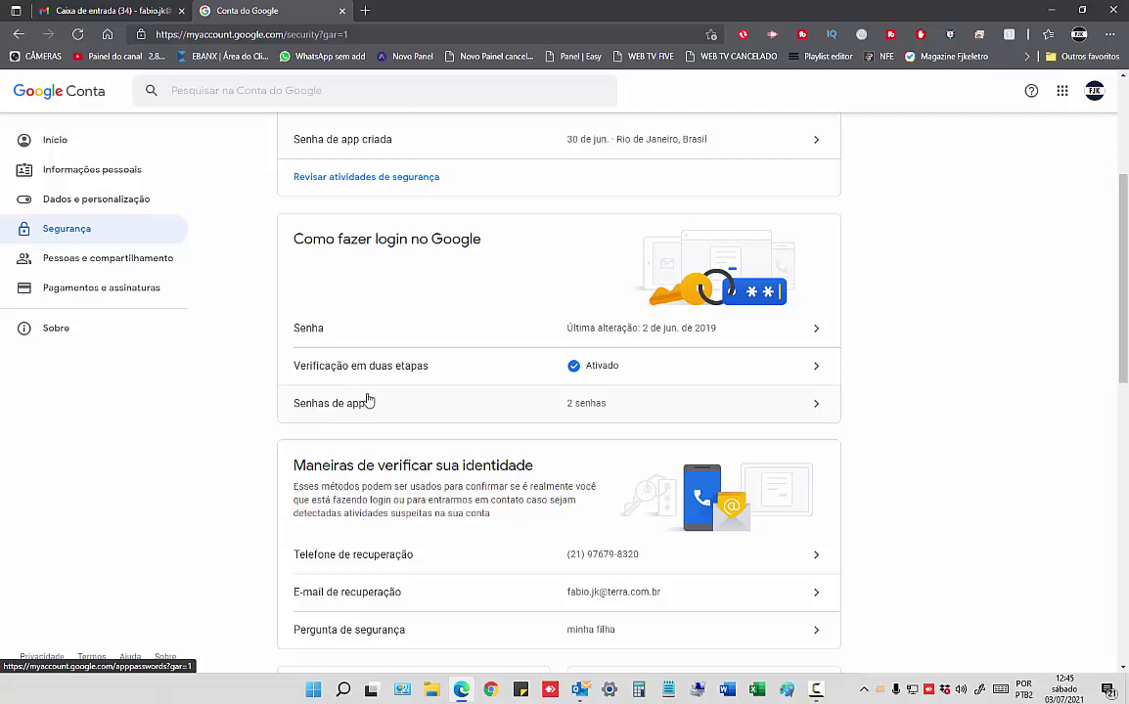
pyautogui.click(339, 410)
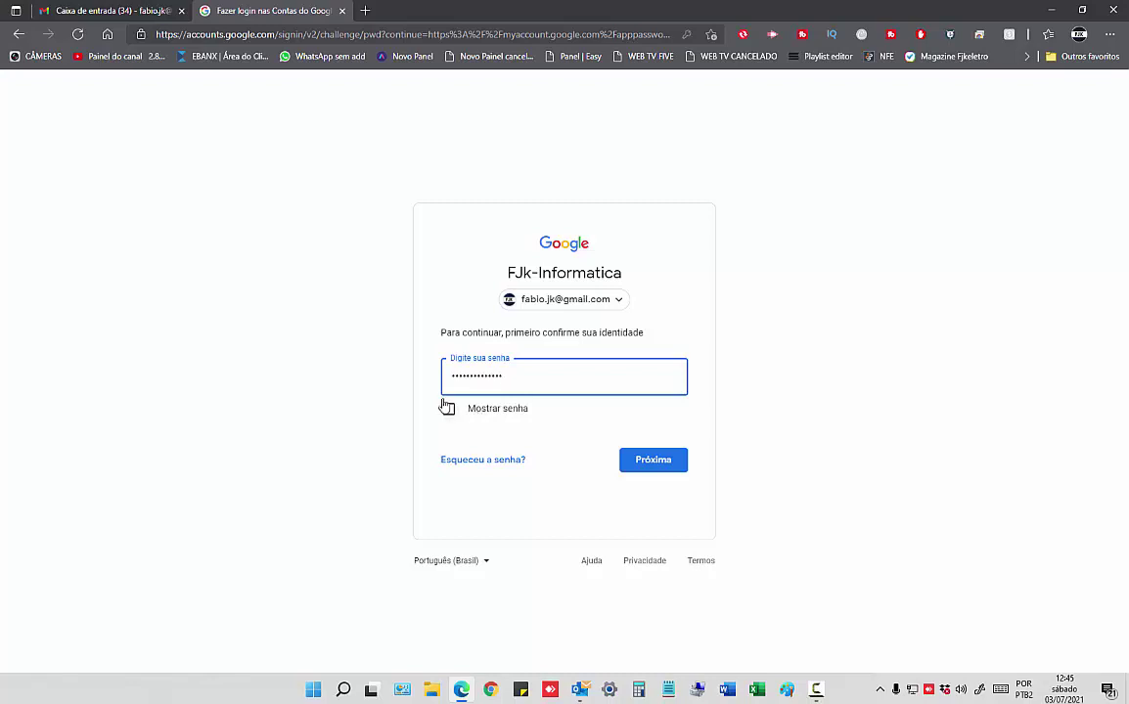
pyautogui.click(658, 460)
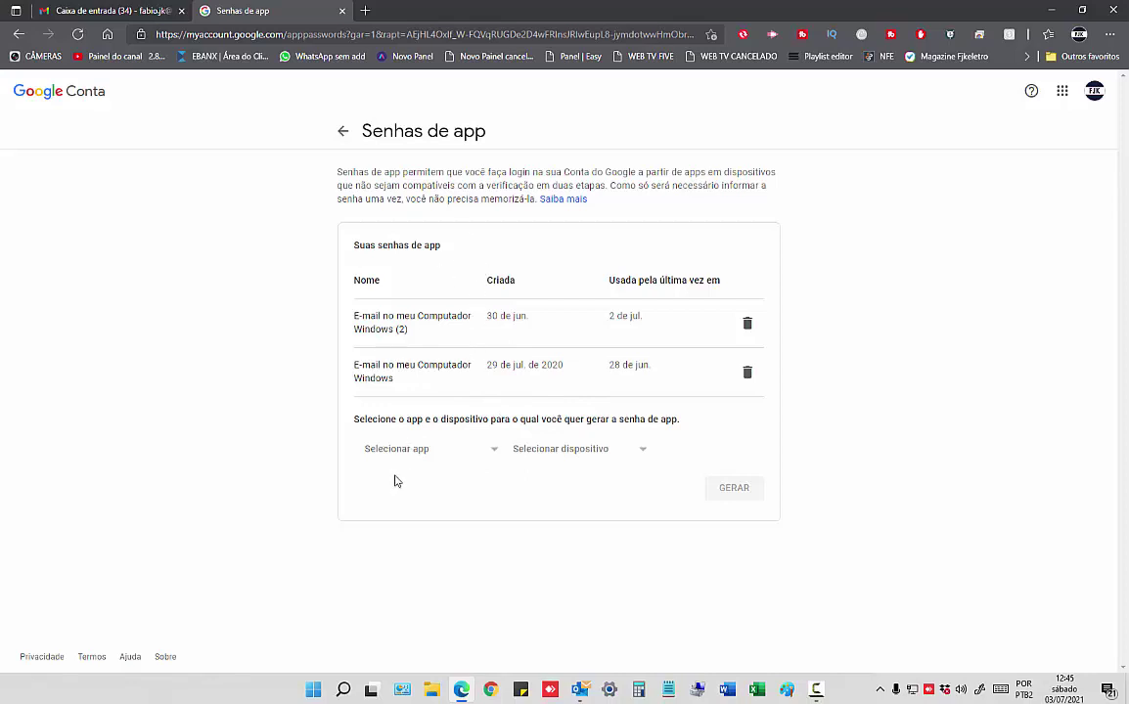
# Revoke both existing app passwords, "E-mail no meu Computador Windows (2)" and "E-mail no meu Computador Windows"
pyautogui.click(747, 324)
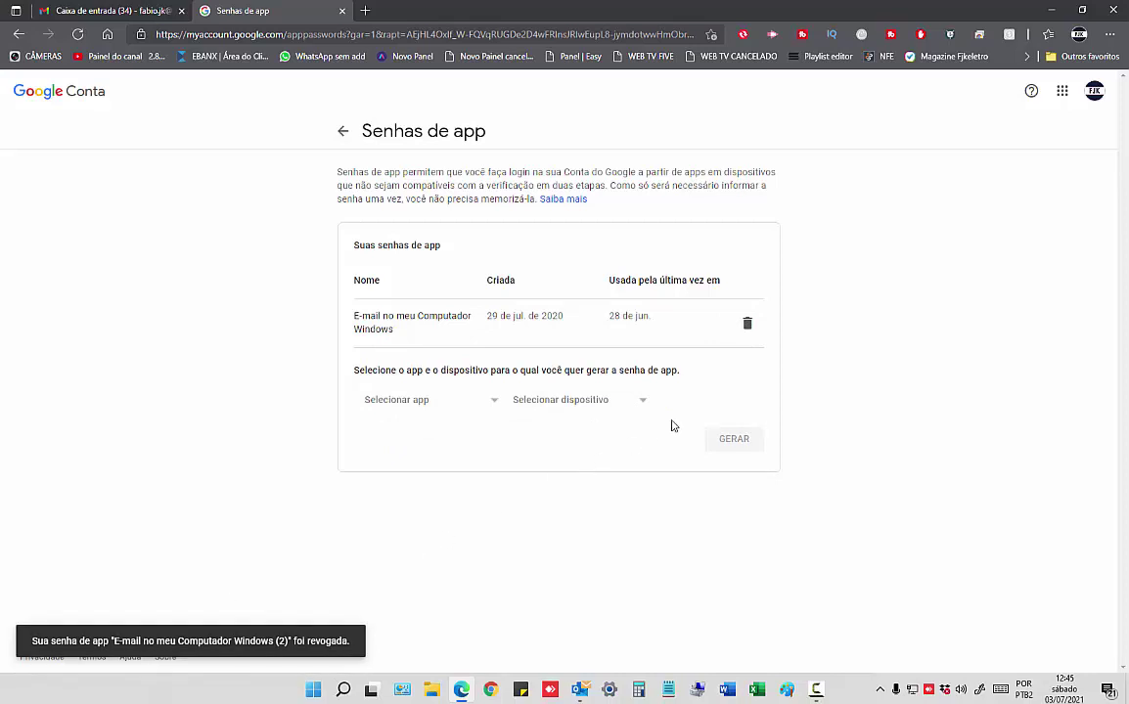
pyautogui.click(746, 324)
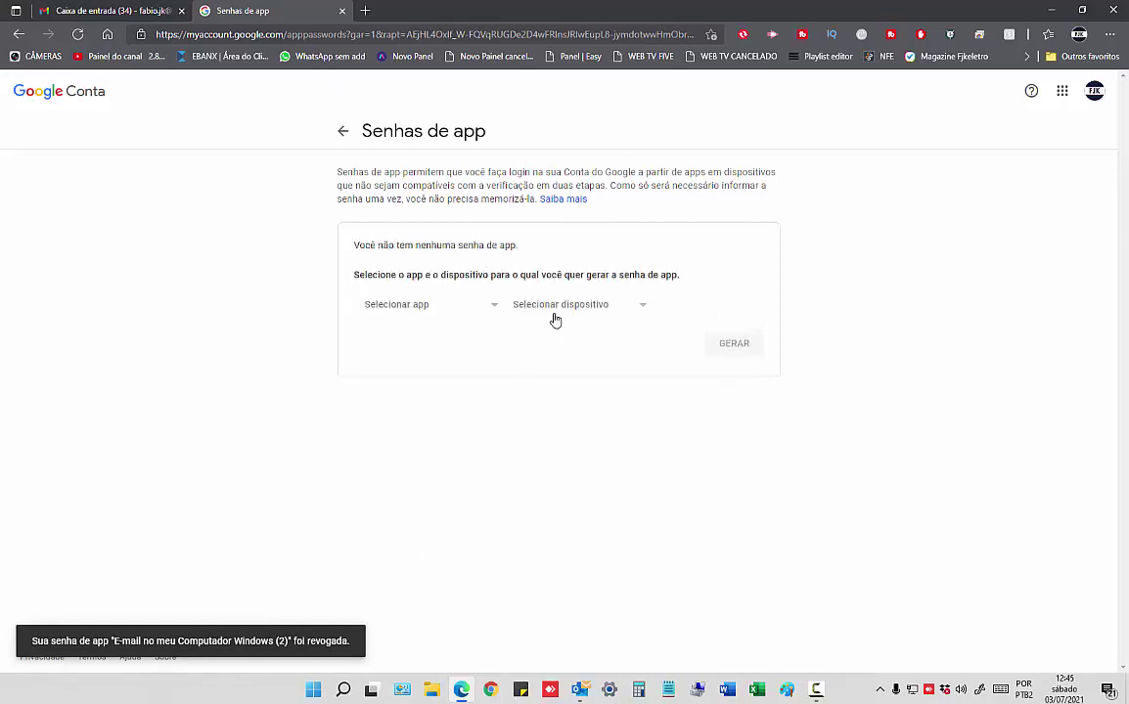
# Generate an app password for the app E-mail on the device Computador Windows
pyautogui.click(422, 311)
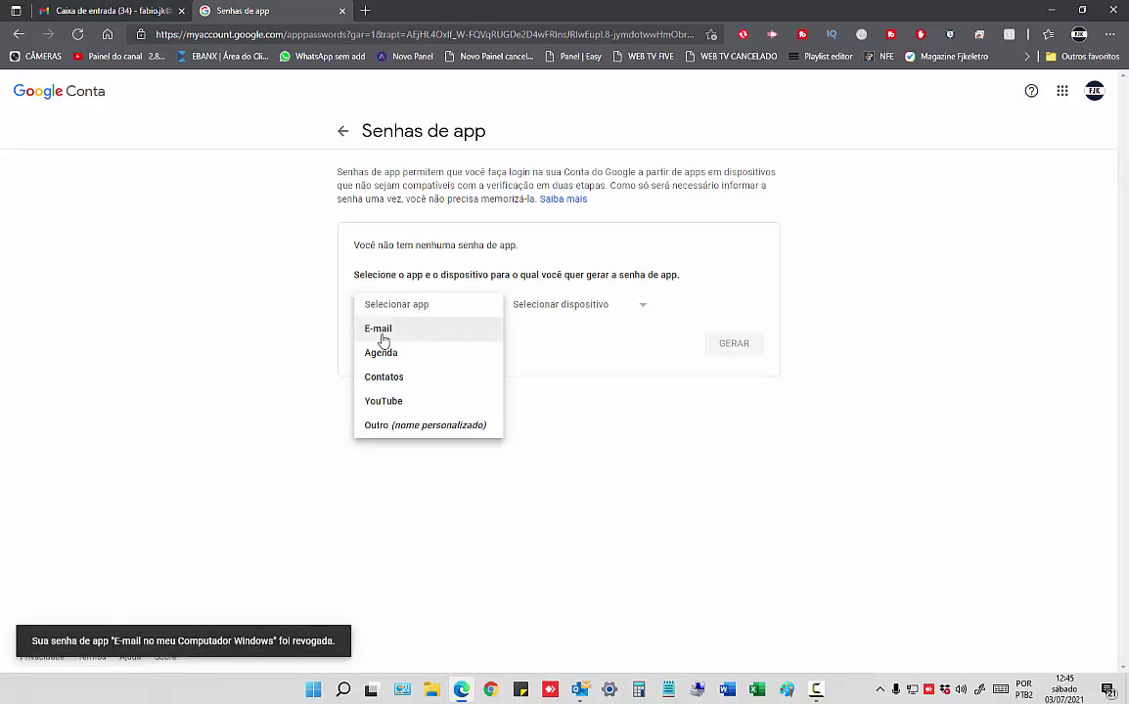
pyautogui.click(383, 330)
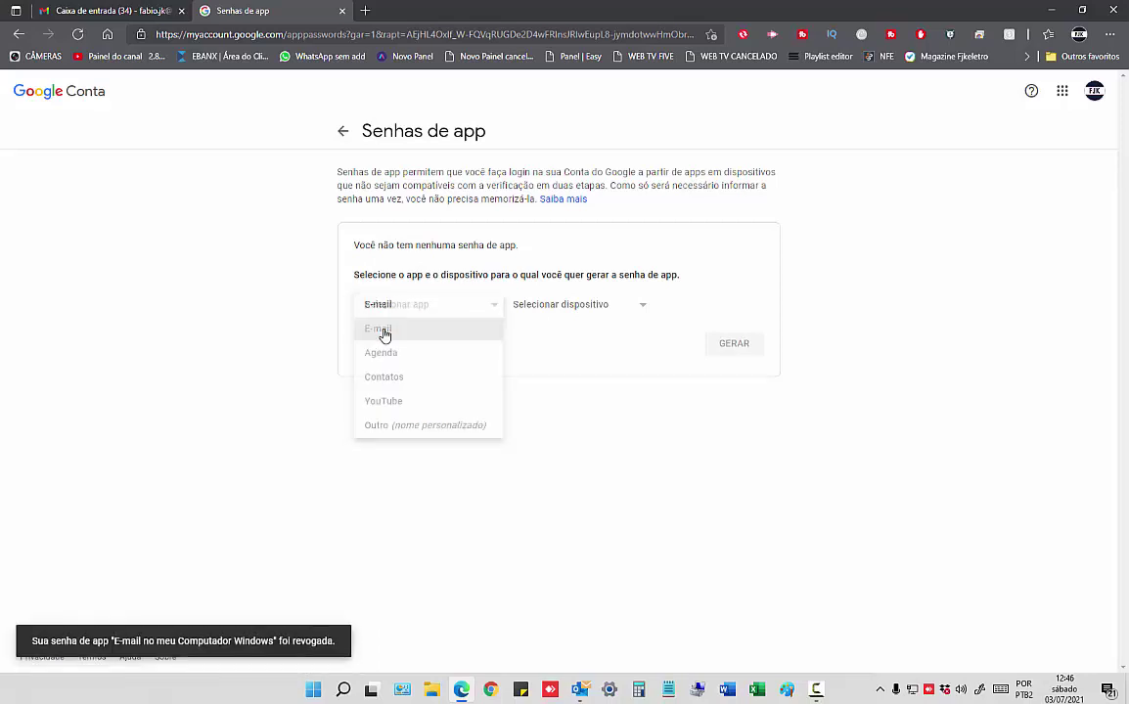
pyautogui.click(606, 309)
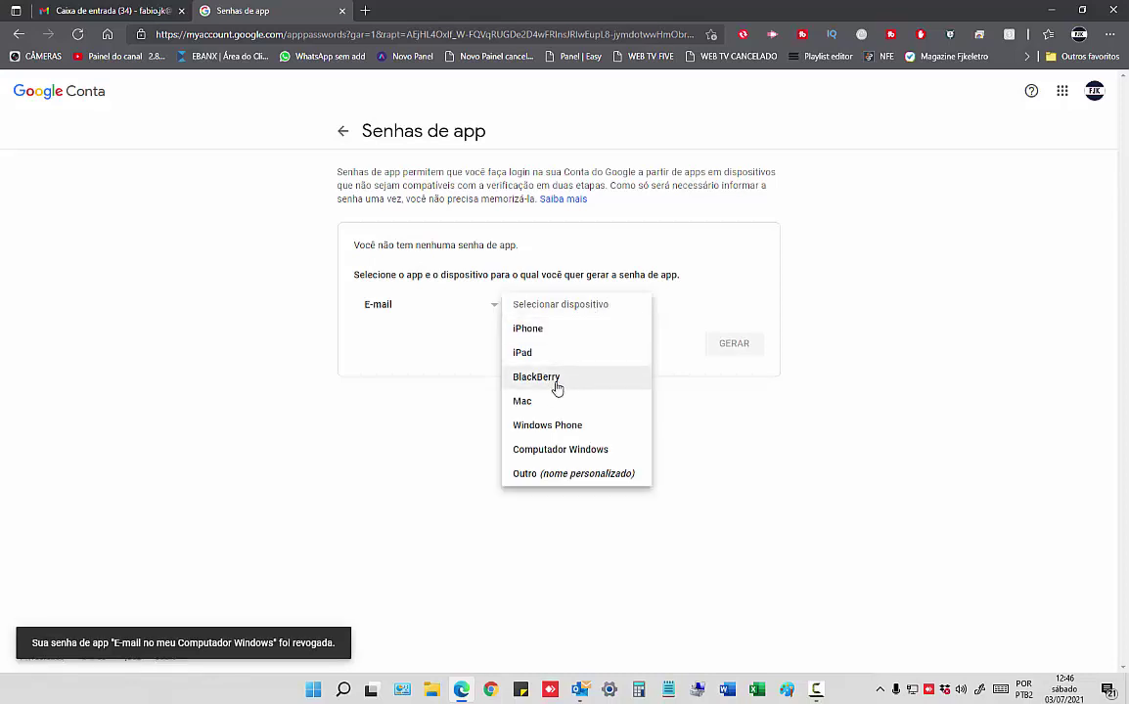
pyautogui.click(558, 450)
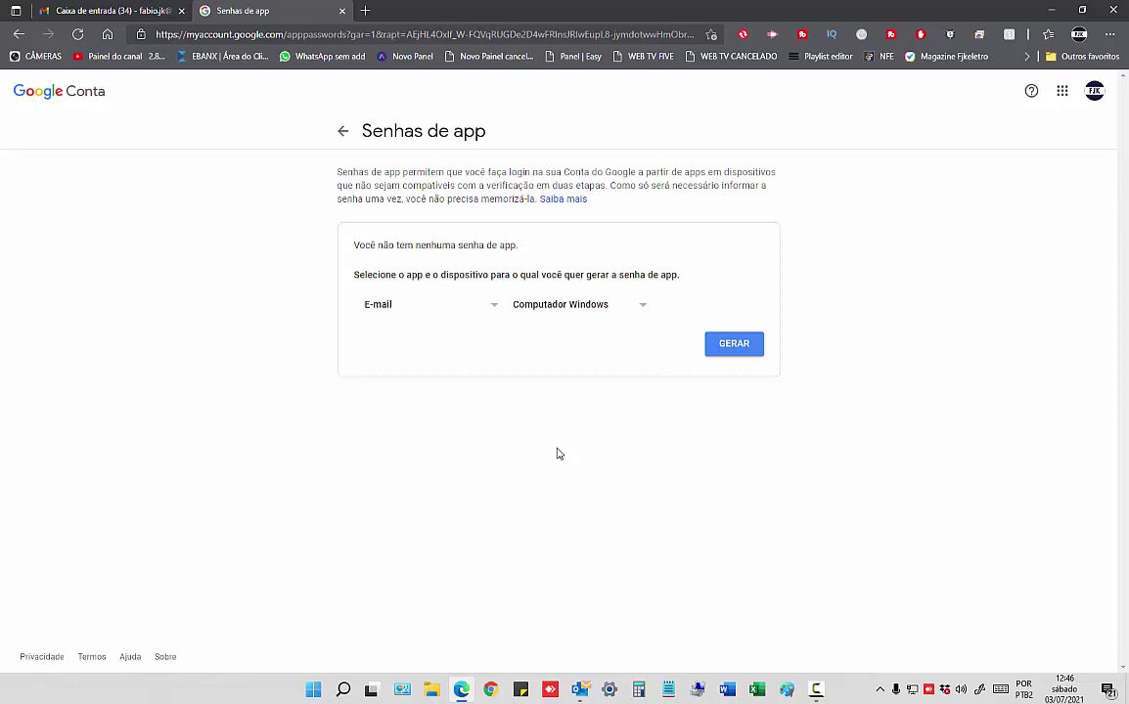
pyautogui.click(736, 350)
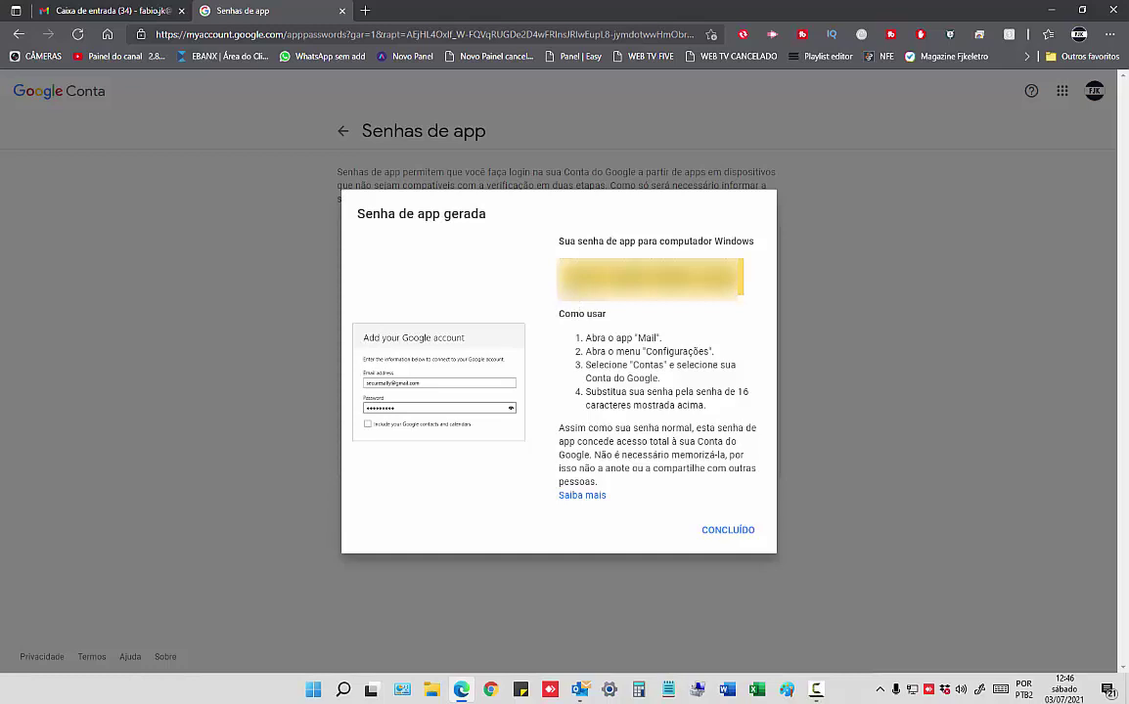
# Copy the generated app password, dismiss its dialog and close the browser
pyautogui.moveTo(562, 278); pyautogui.dragTo(739, 279)
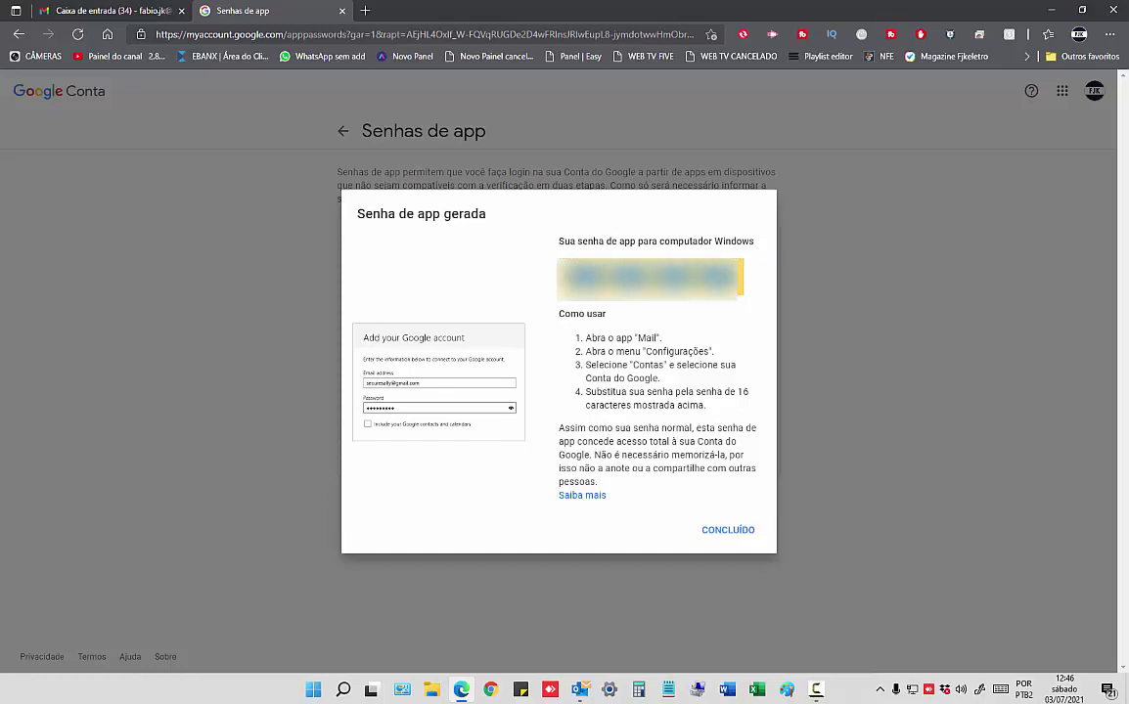
pyautogui.rightClick(660, 274)
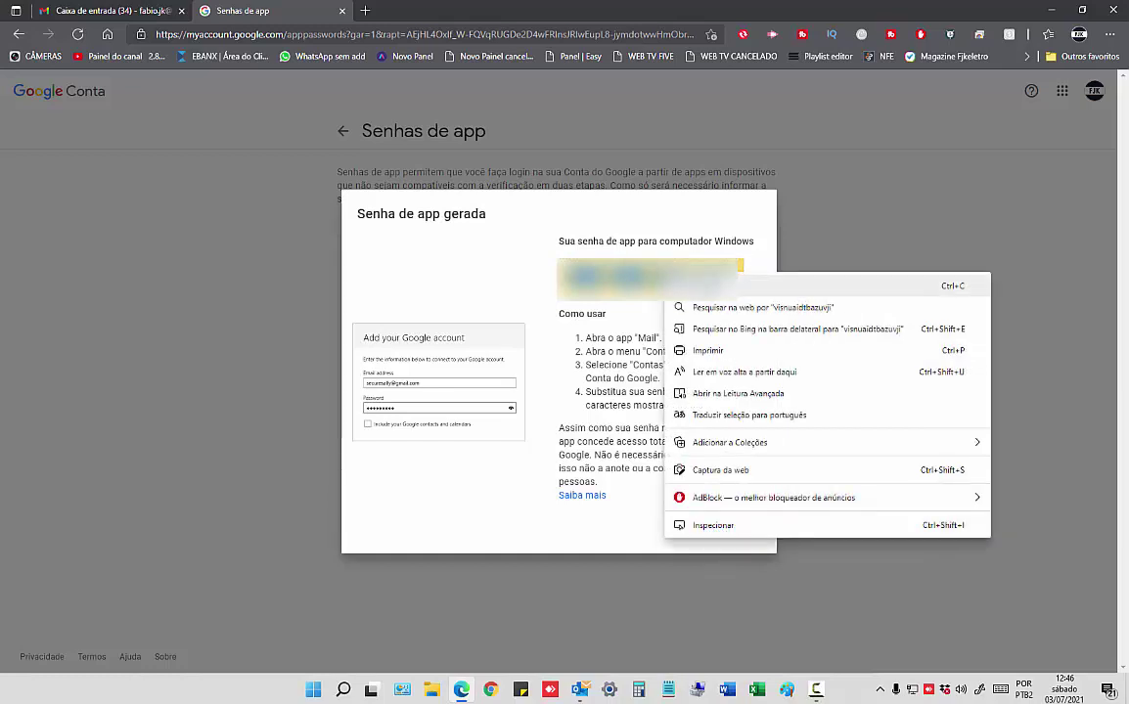
pyautogui.click(704, 287)
pyautogui.click(724, 535)
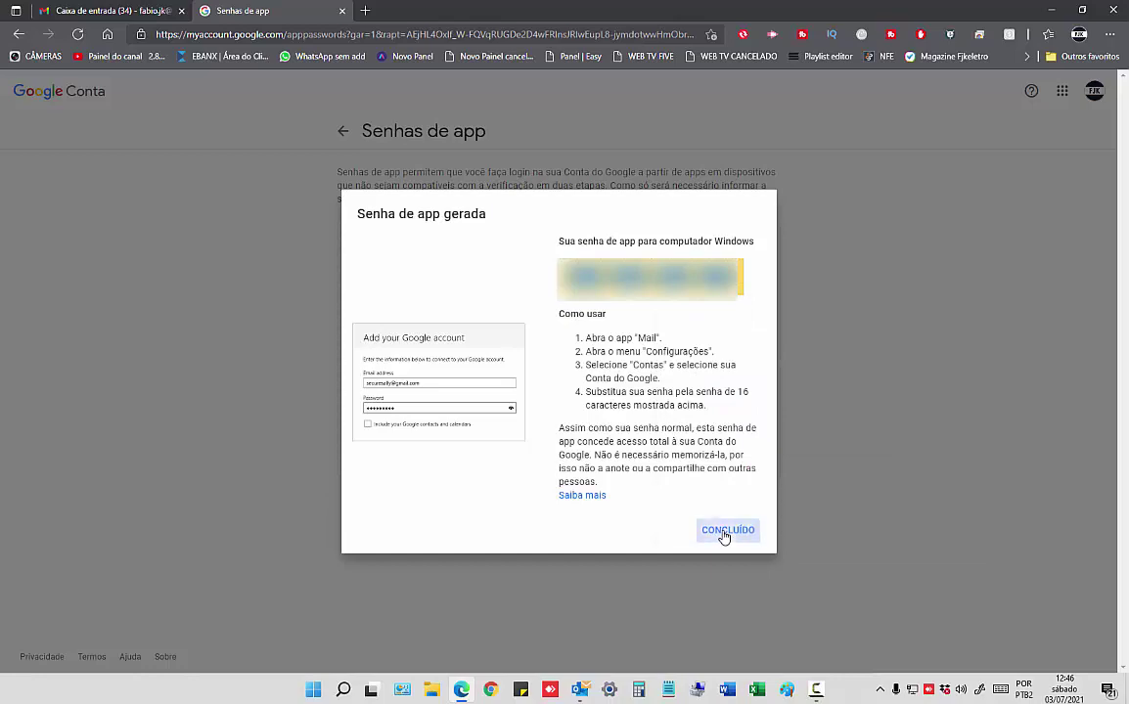
pyautogui.click(1112, 11)
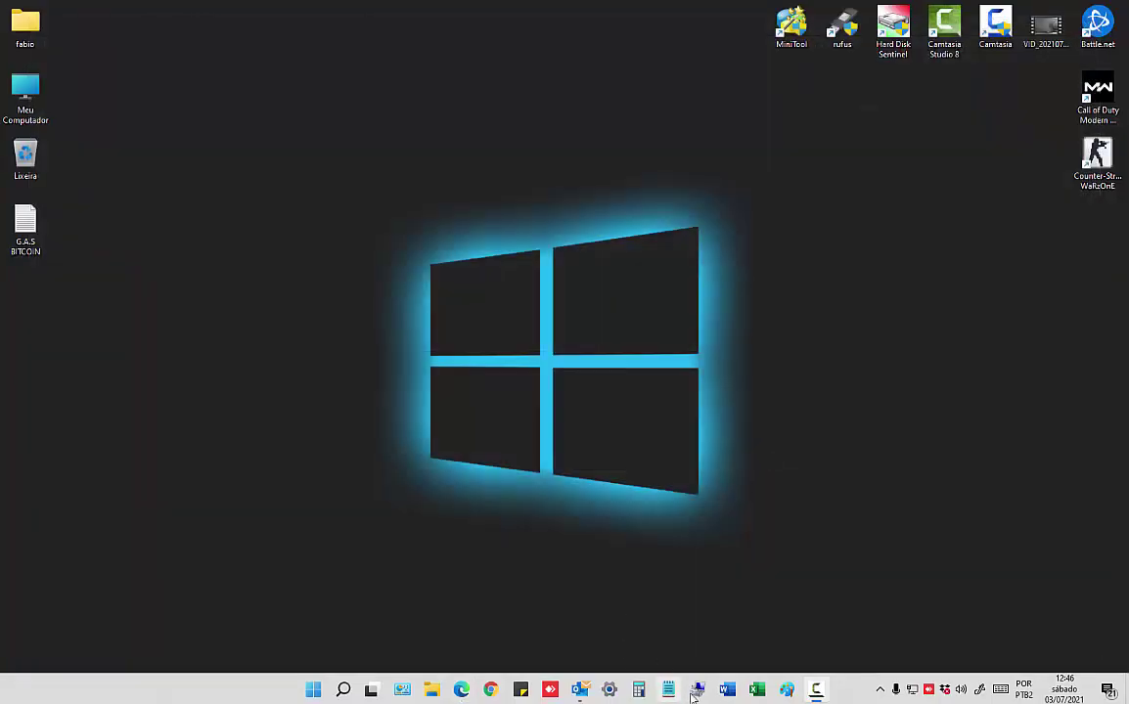
# Switch to Outlook and start adding a new email account from the account settings (Configurações de Conta)
pyautogui.click(581, 691)
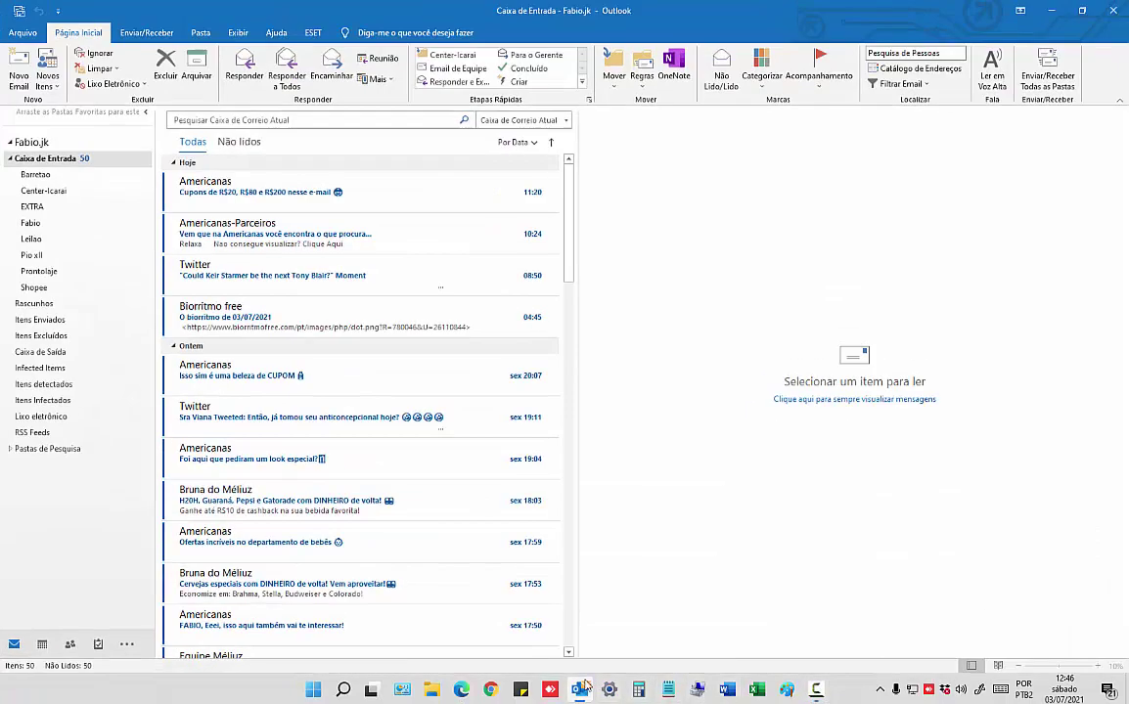
pyautogui.click(22, 33)
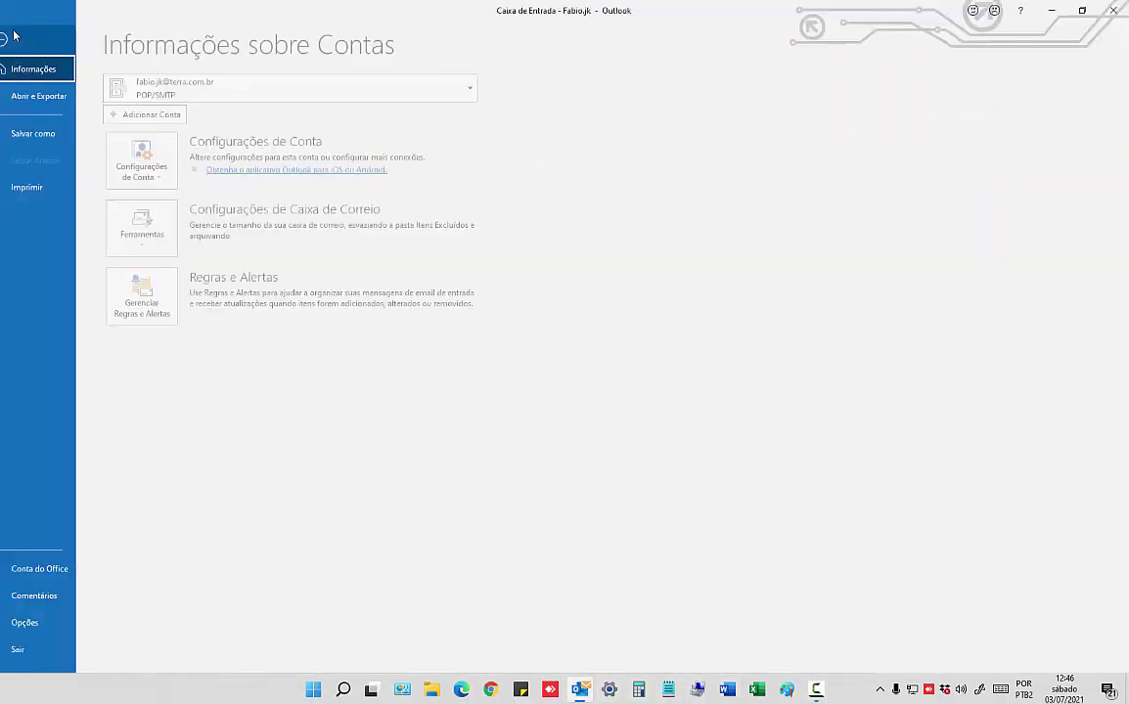
pyautogui.click(160, 157)
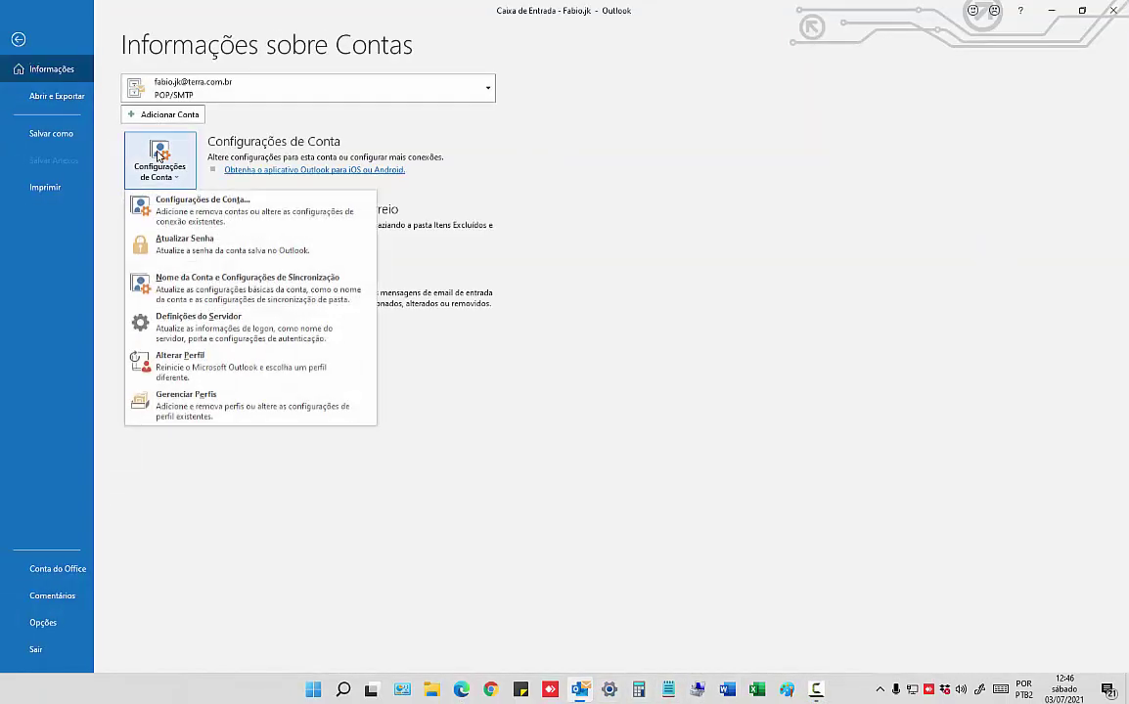
pyautogui.click(194, 199)
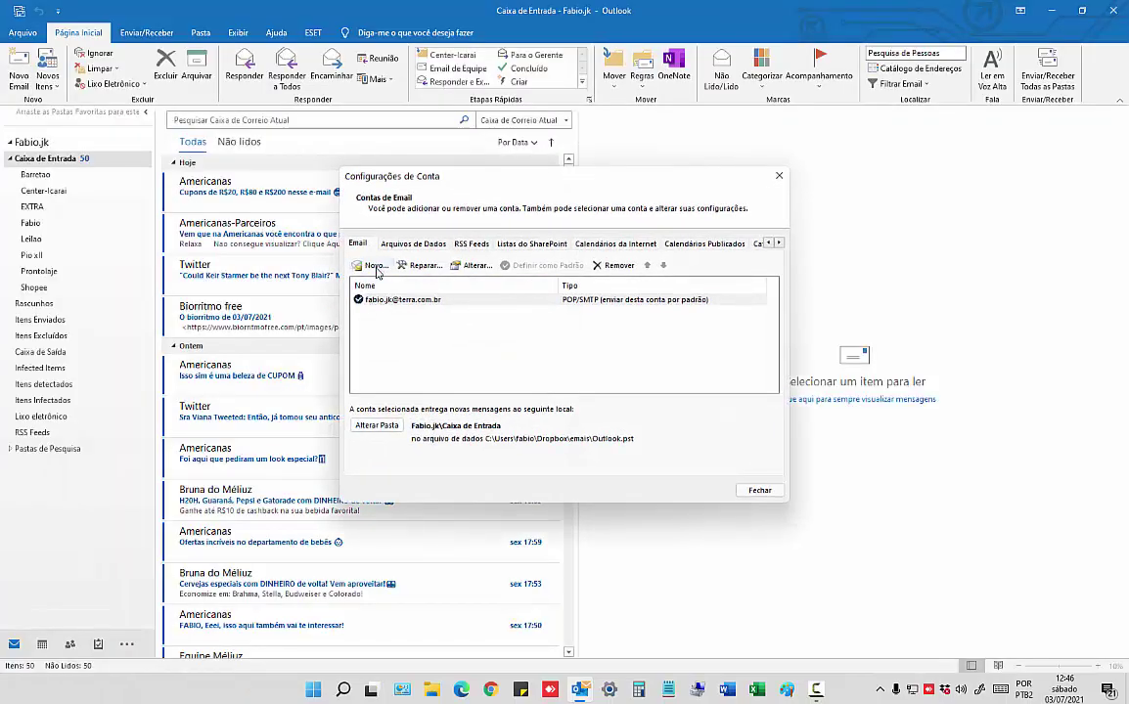
pyautogui.click(374, 265)
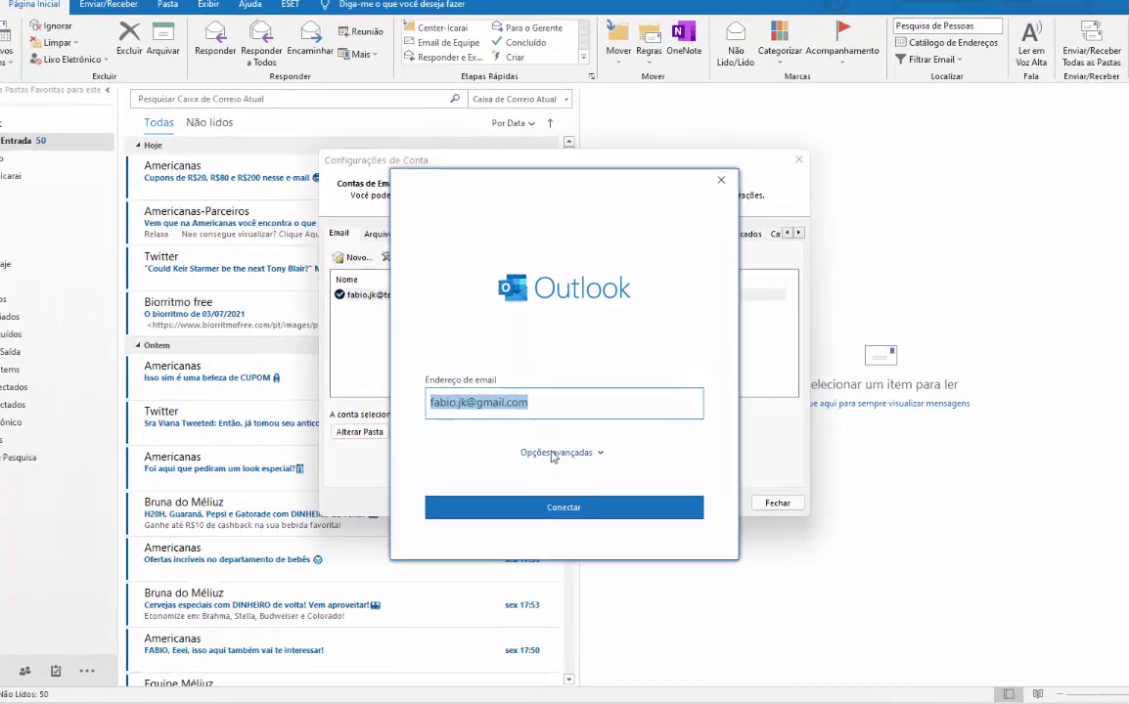
# Connect the prefilled Gmail address with manual account configuration enabled and choose POP as the account type
pyautogui.click(553, 444)
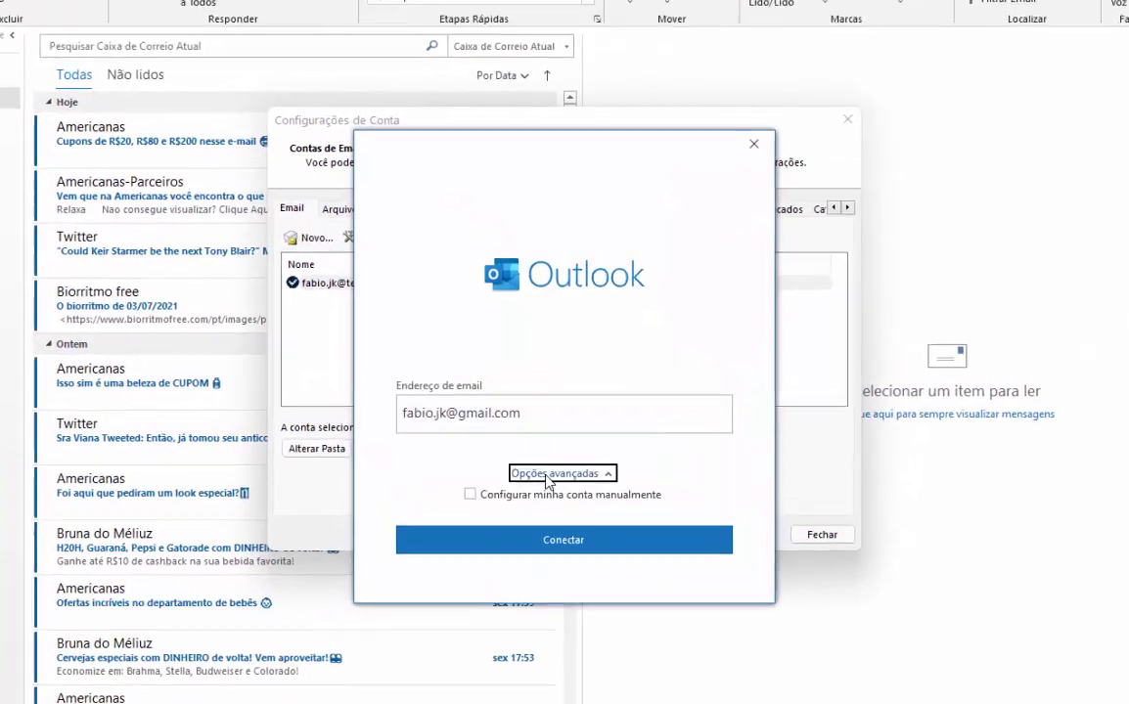
pyautogui.click(520, 496)
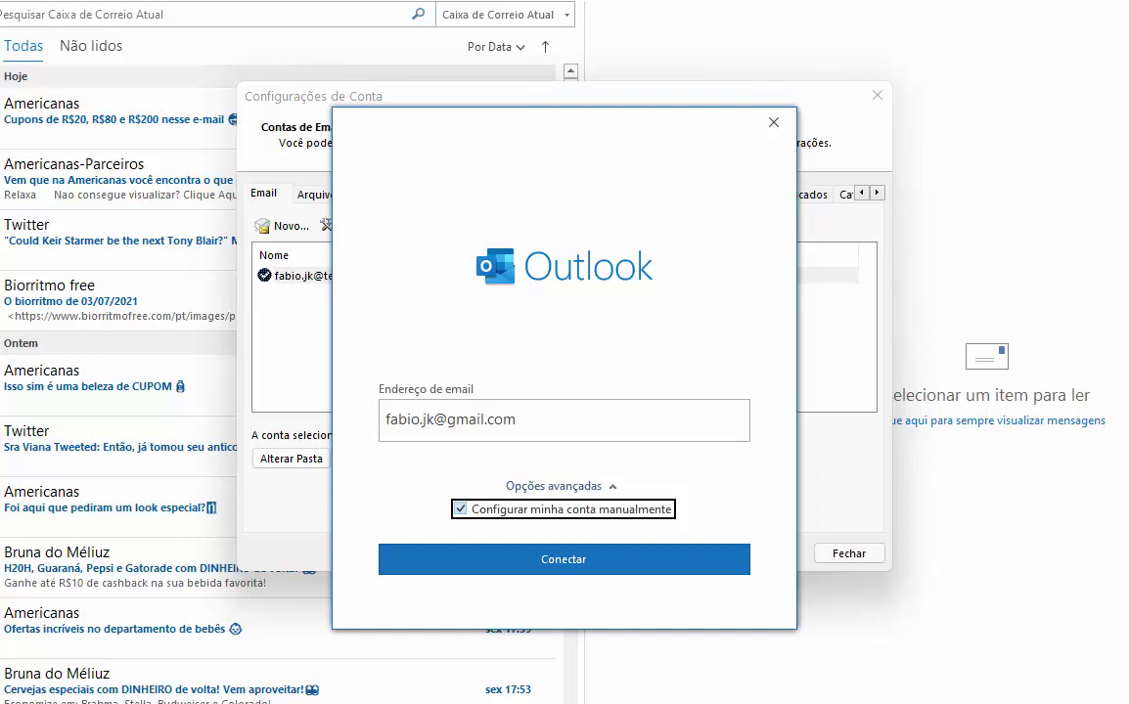
pyautogui.click(559, 561)
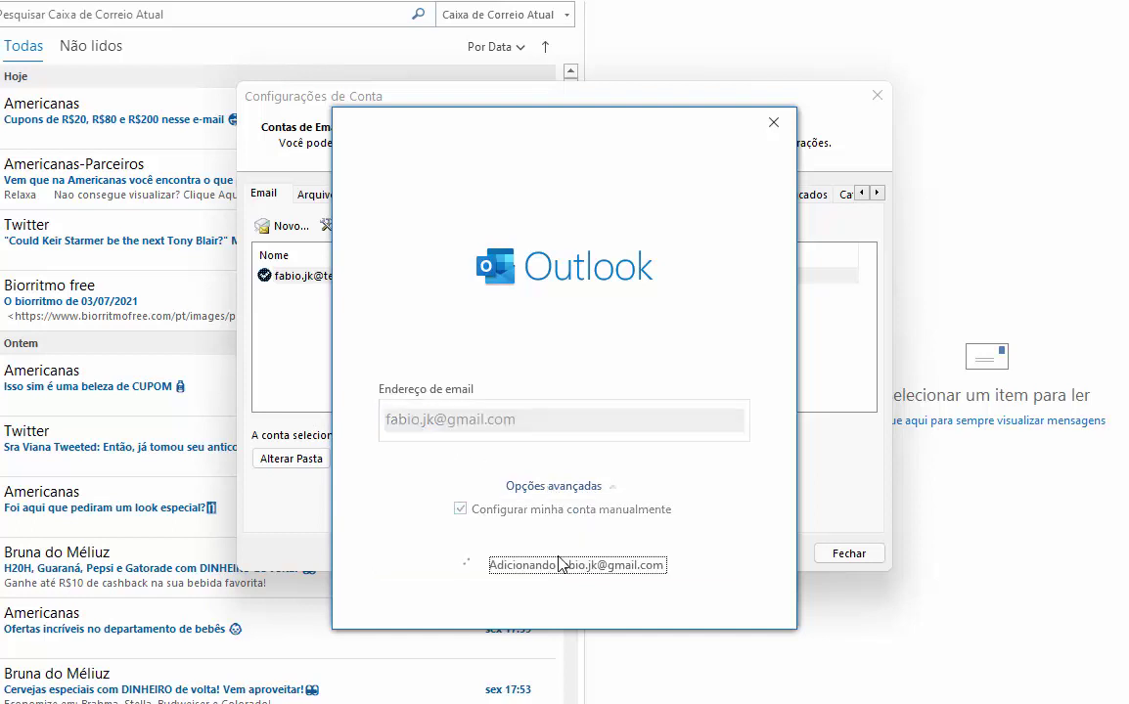
pyautogui.click(421, 377)
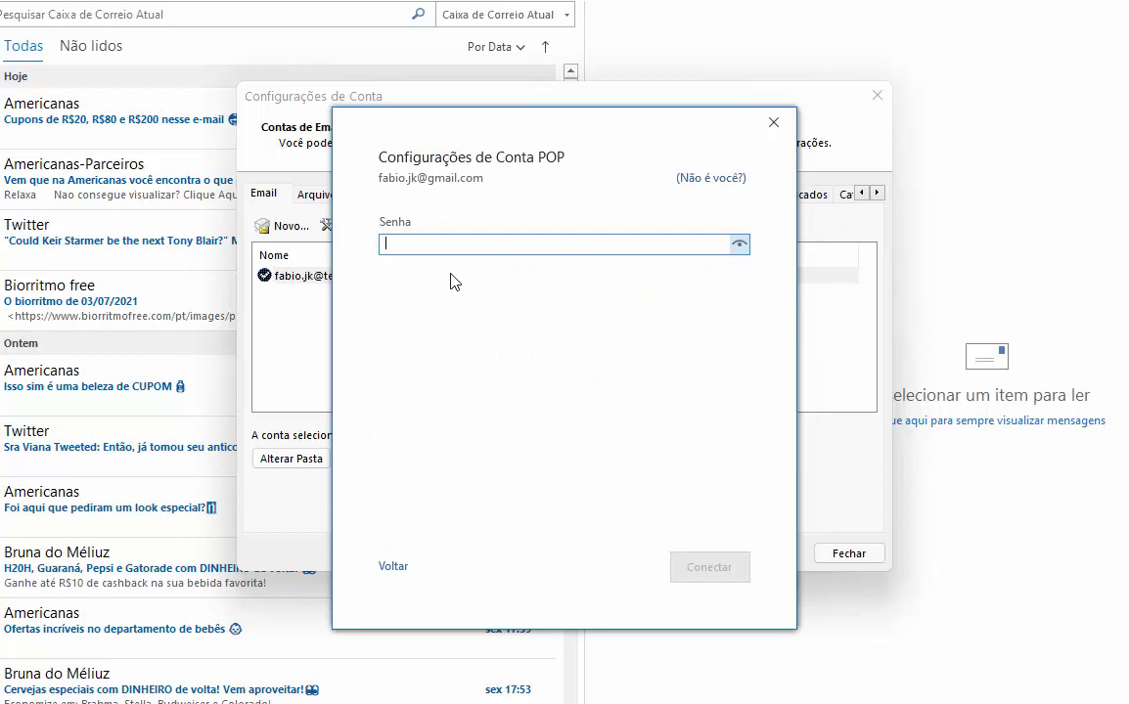
# Paste the app password, try connecting with a different account password in its place, and cancel the pop.gmail.com login prompt
pyautogui.hotkey('ctrl', 'v')
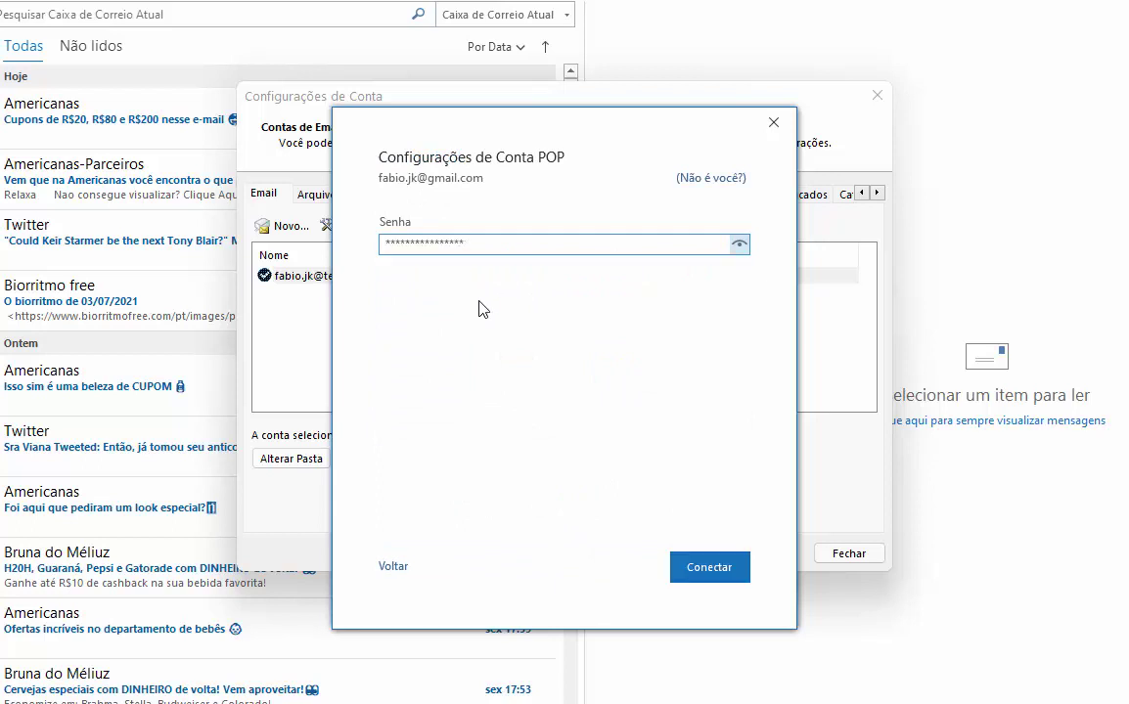
pyautogui.click(715, 579)
pyautogui.doubleClick(502, 244)
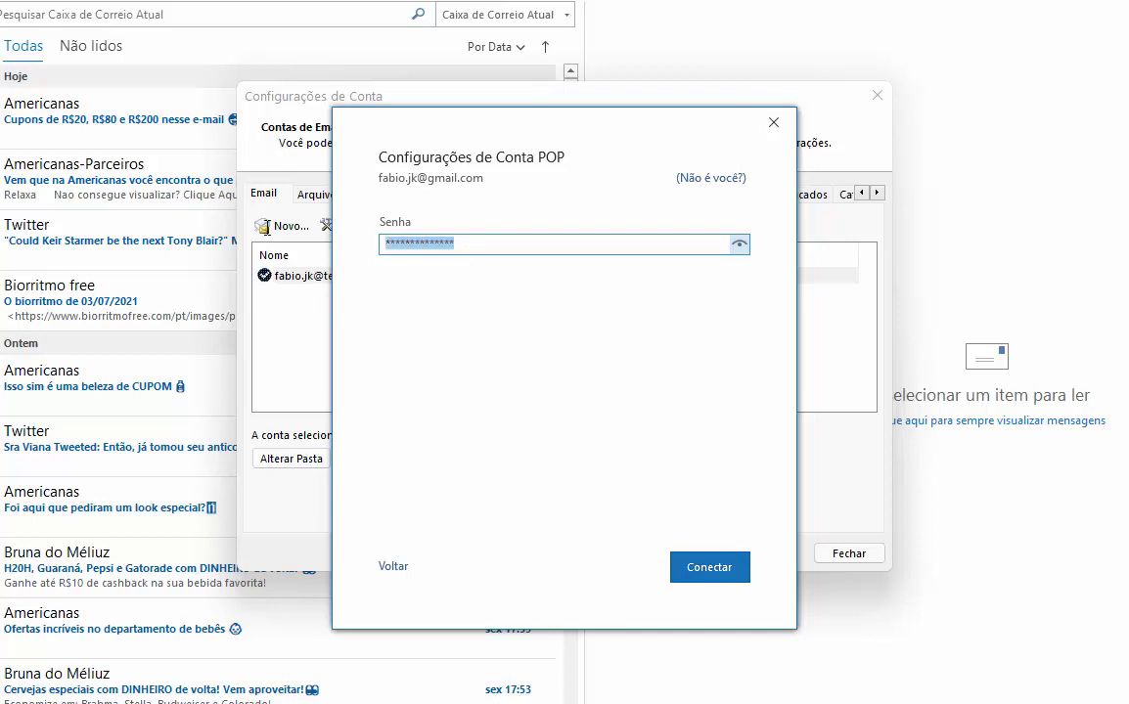
pyautogui.write('*')
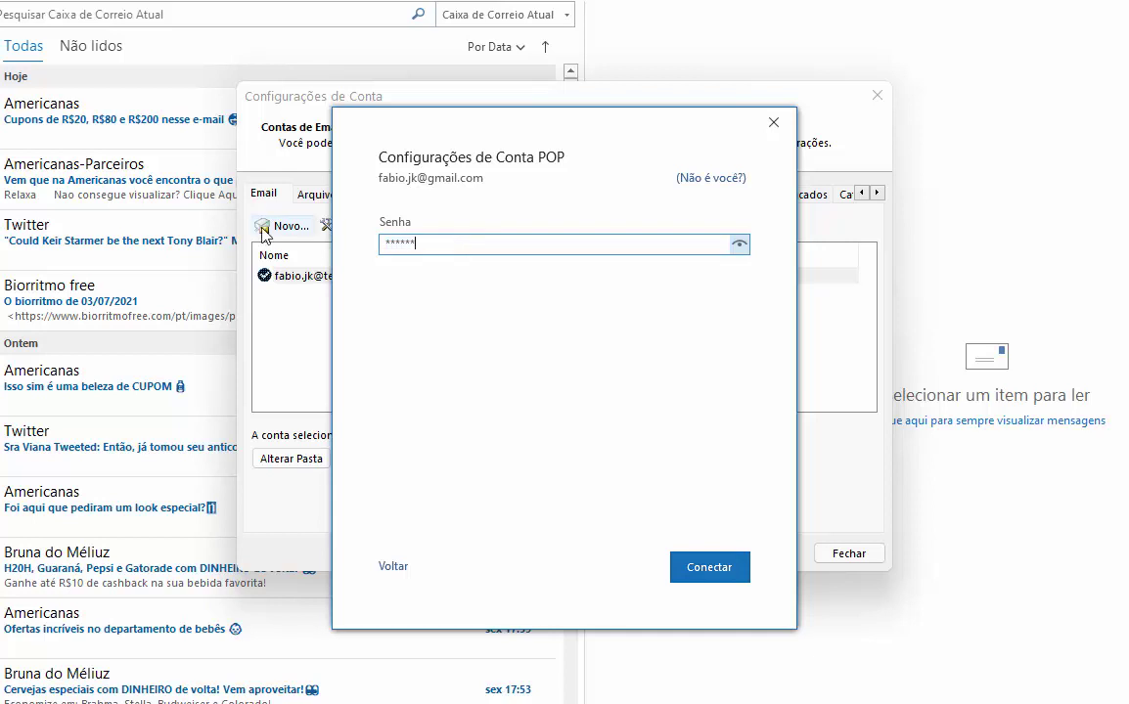
pyautogui.click(712, 572)
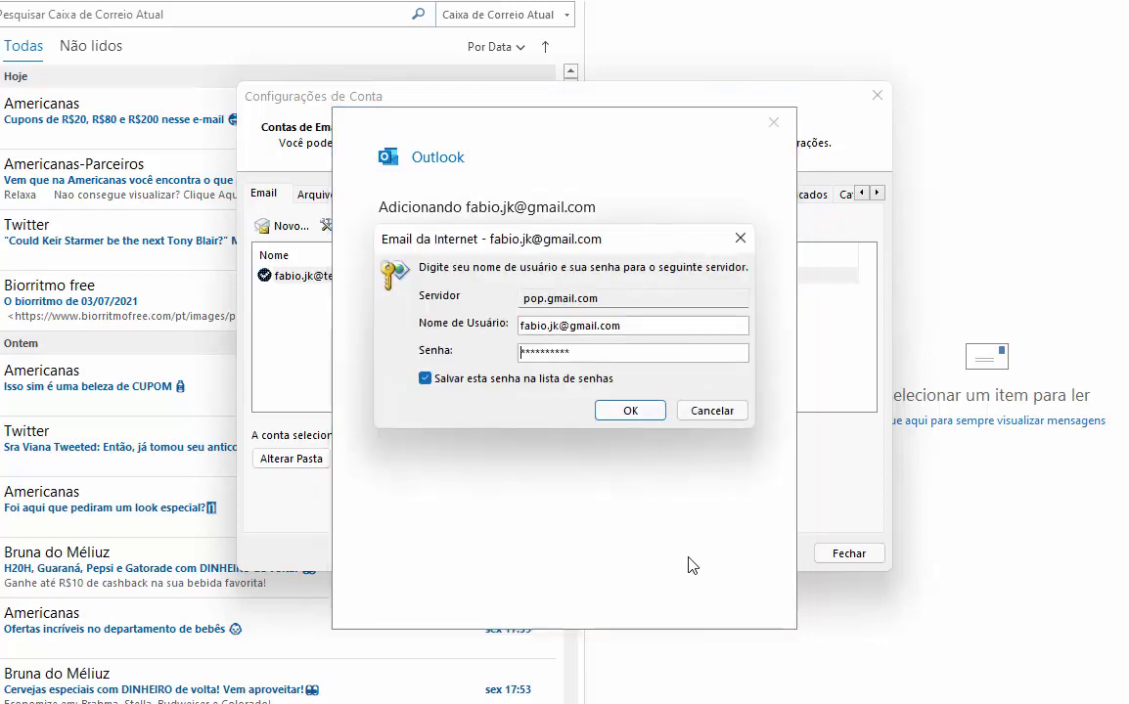
pyautogui.click(689, 411)
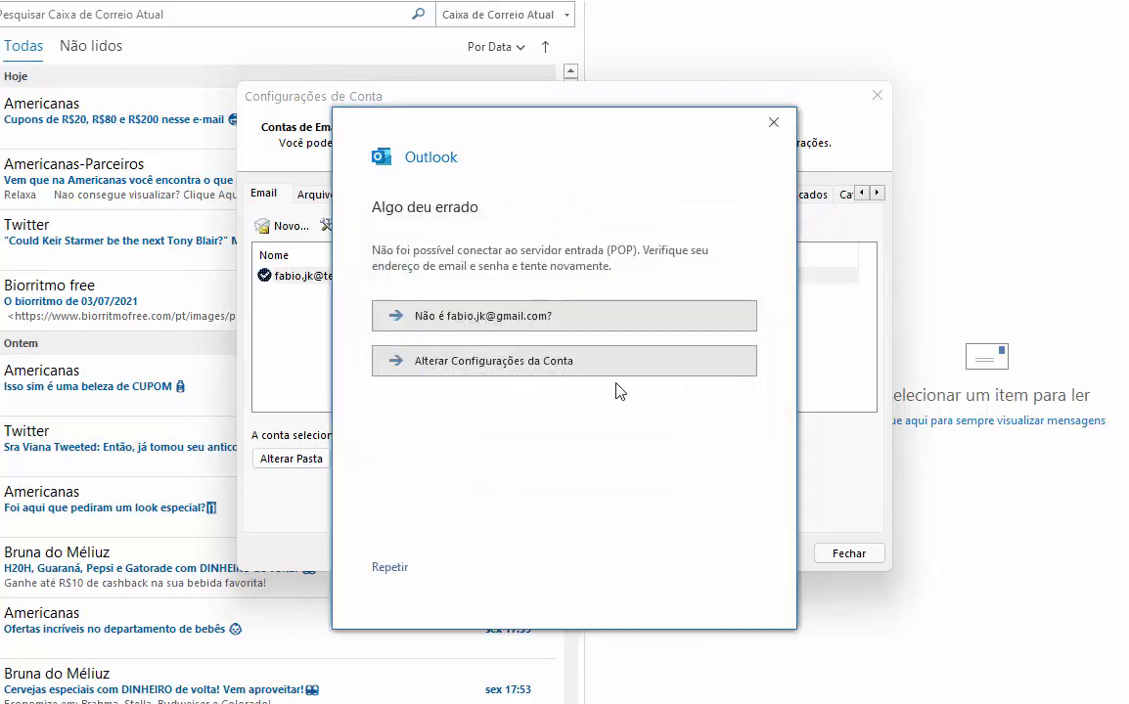
# Change the POP account settings to use the existing Outlook data file from the Dropbox folder emais, and proceed to the password entry
pyautogui.click(479, 368)
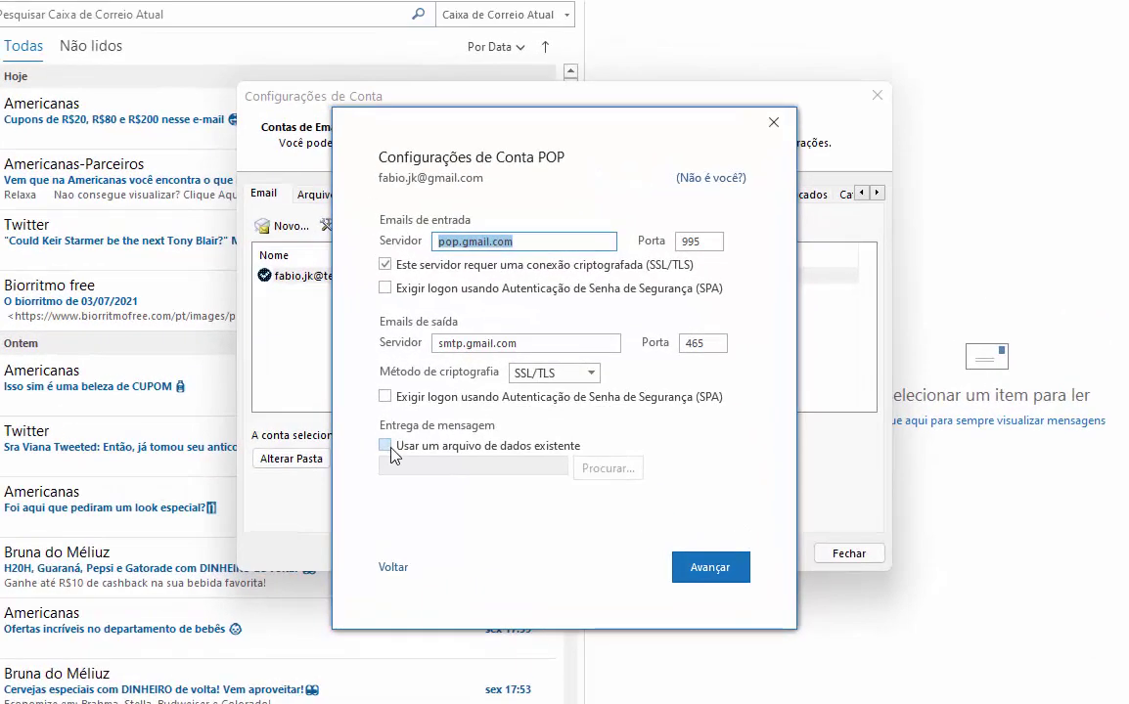
pyautogui.click(442, 416)
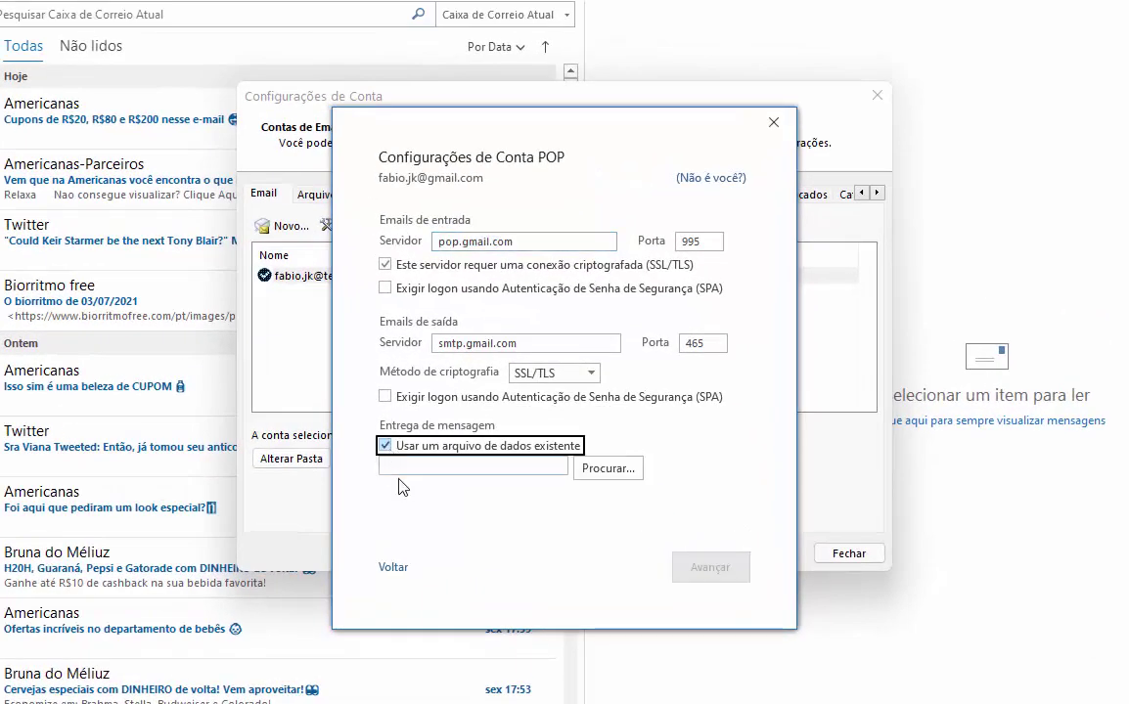
pyautogui.click(611, 470)
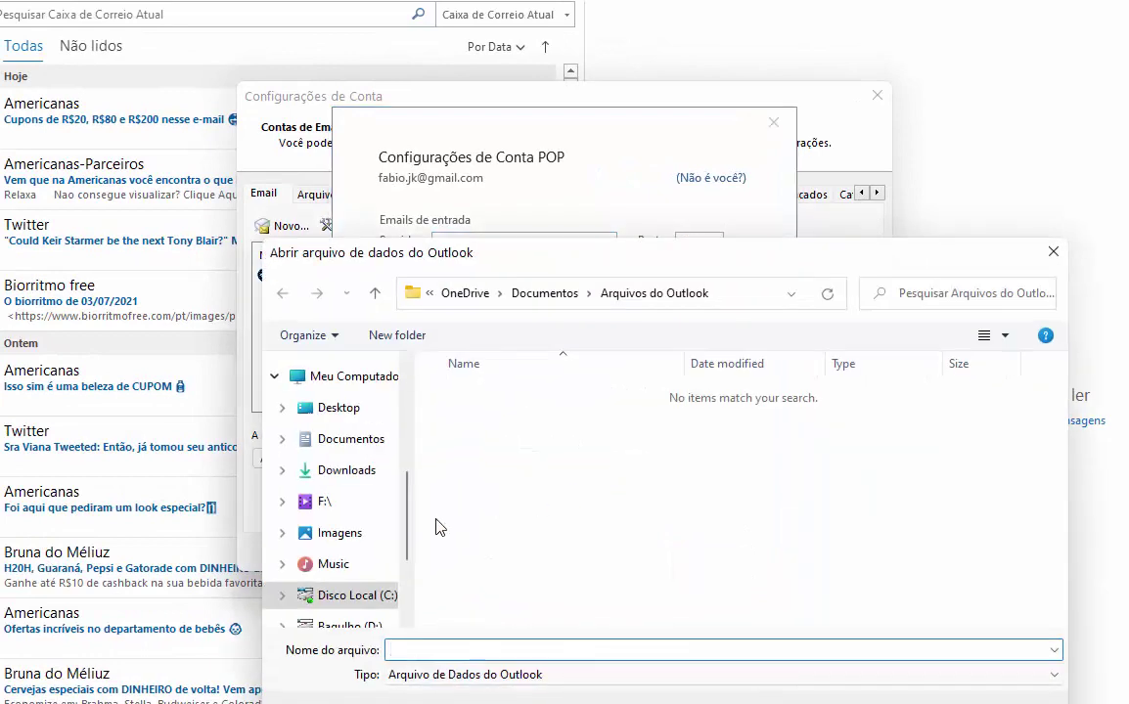
pyautogui.scroll(-1, 384, 604)
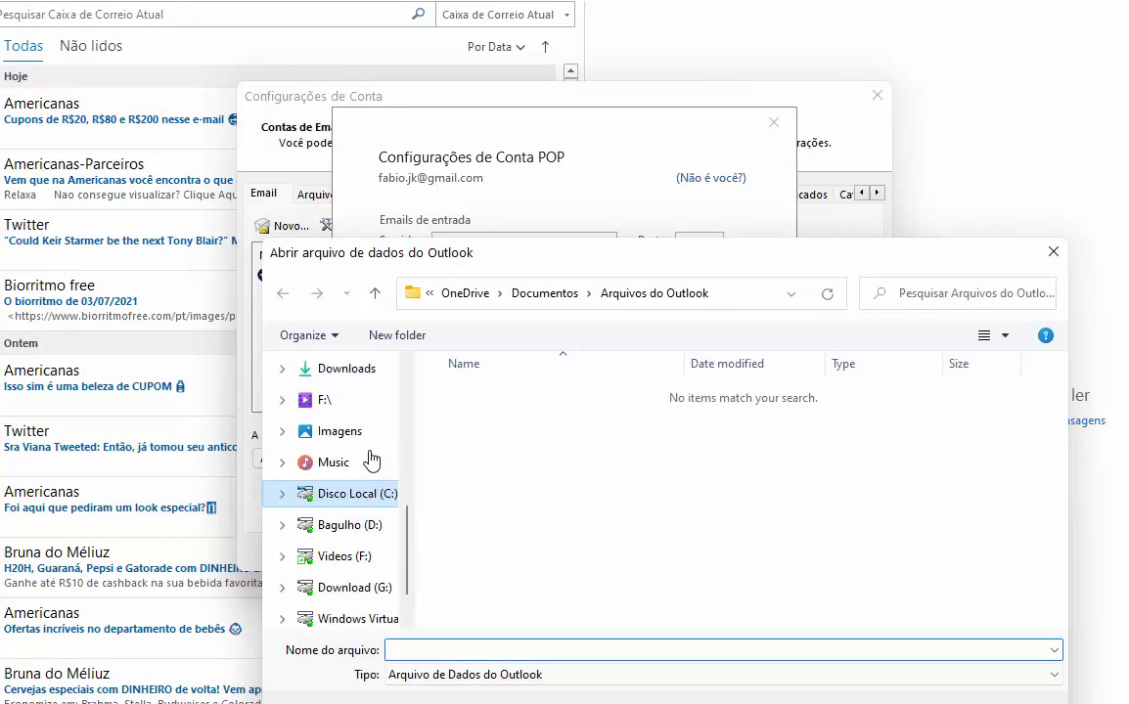
pyautogui.scroll(3, 371, 460)
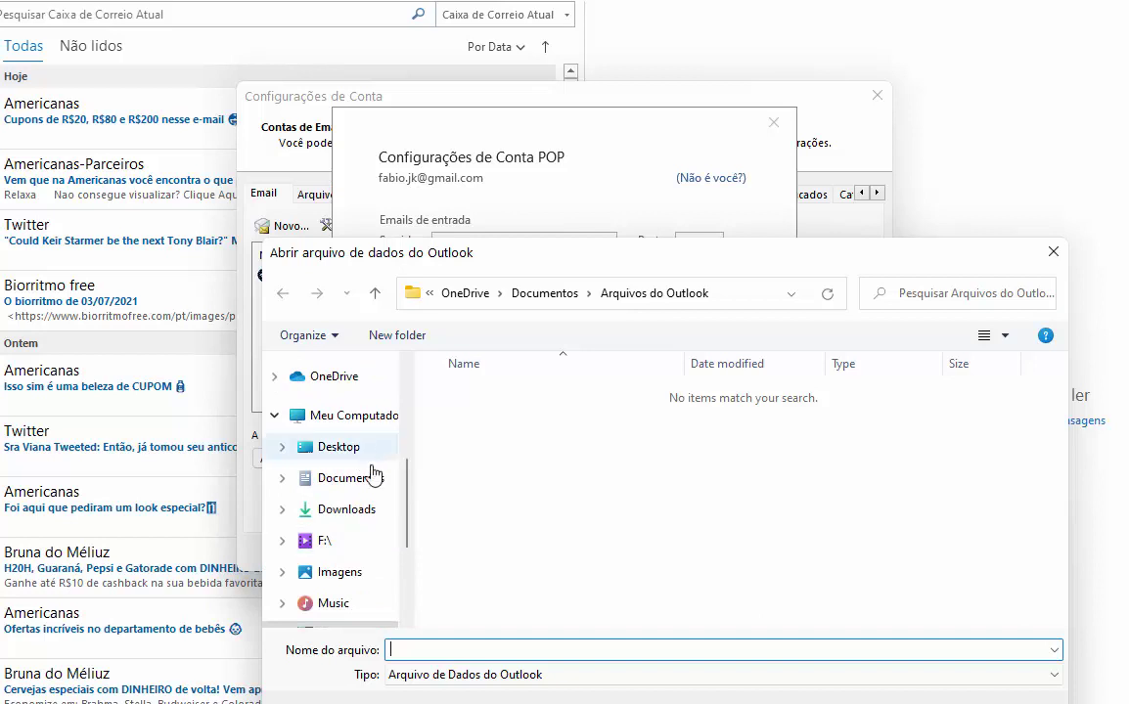
pyautogui.scroll(-3, 372, 476)
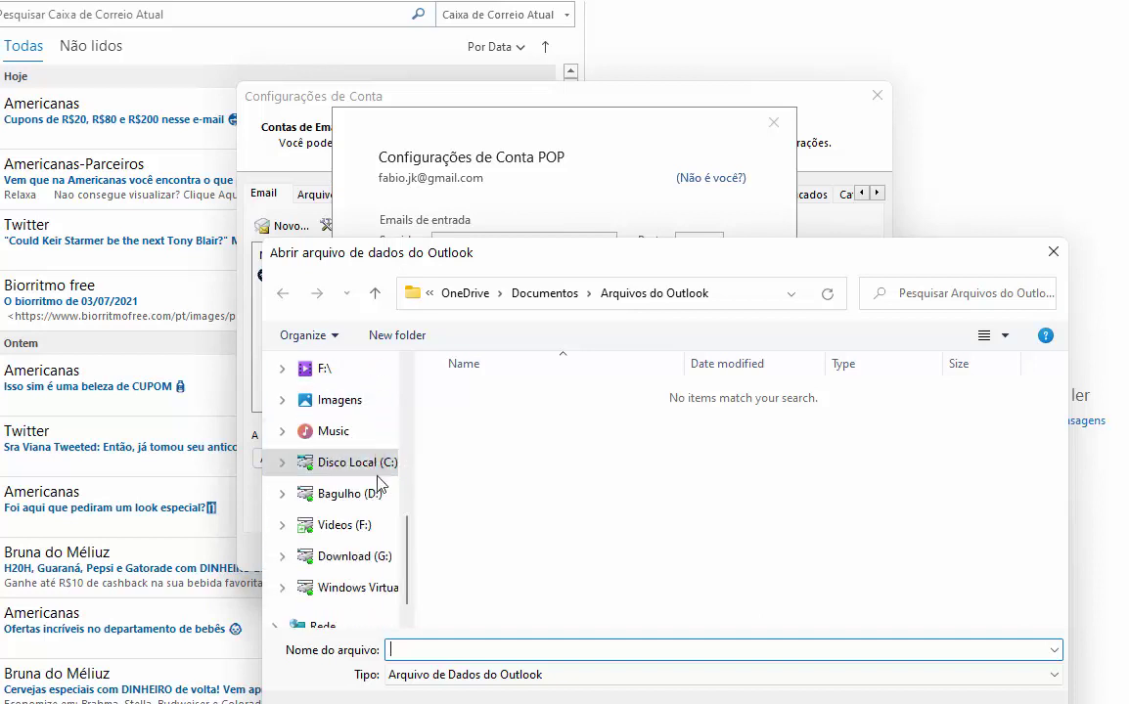
pyautogui.scroll(3, 378, 477)
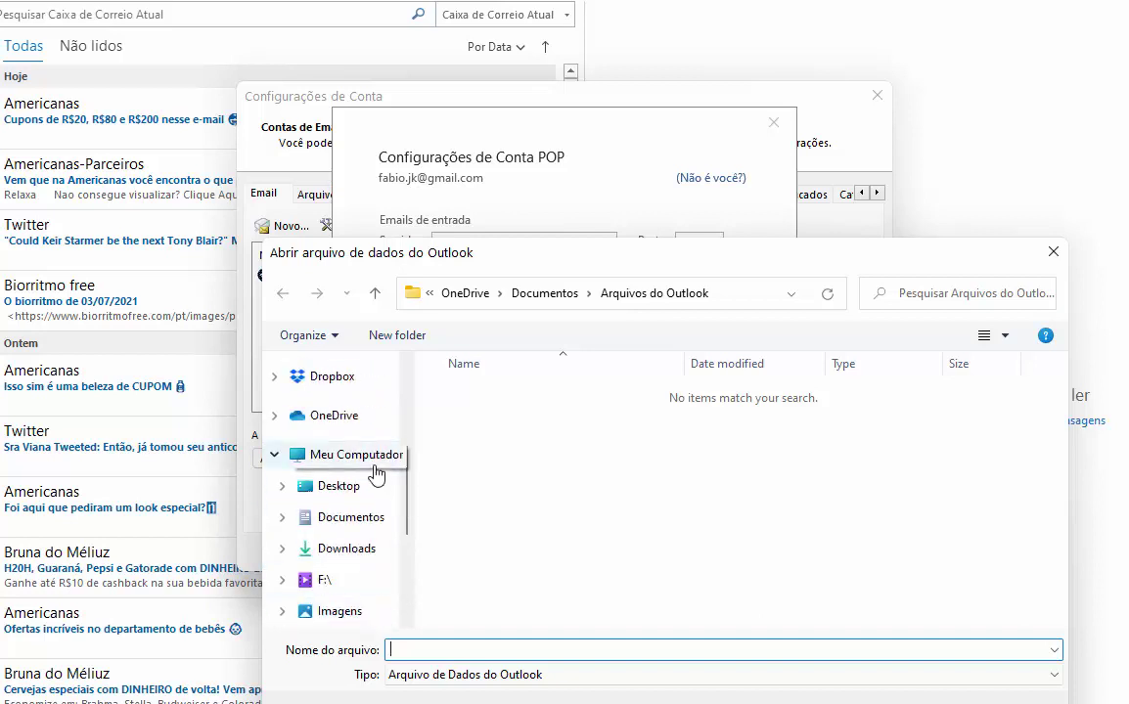
pyautogui.click(333, 382)
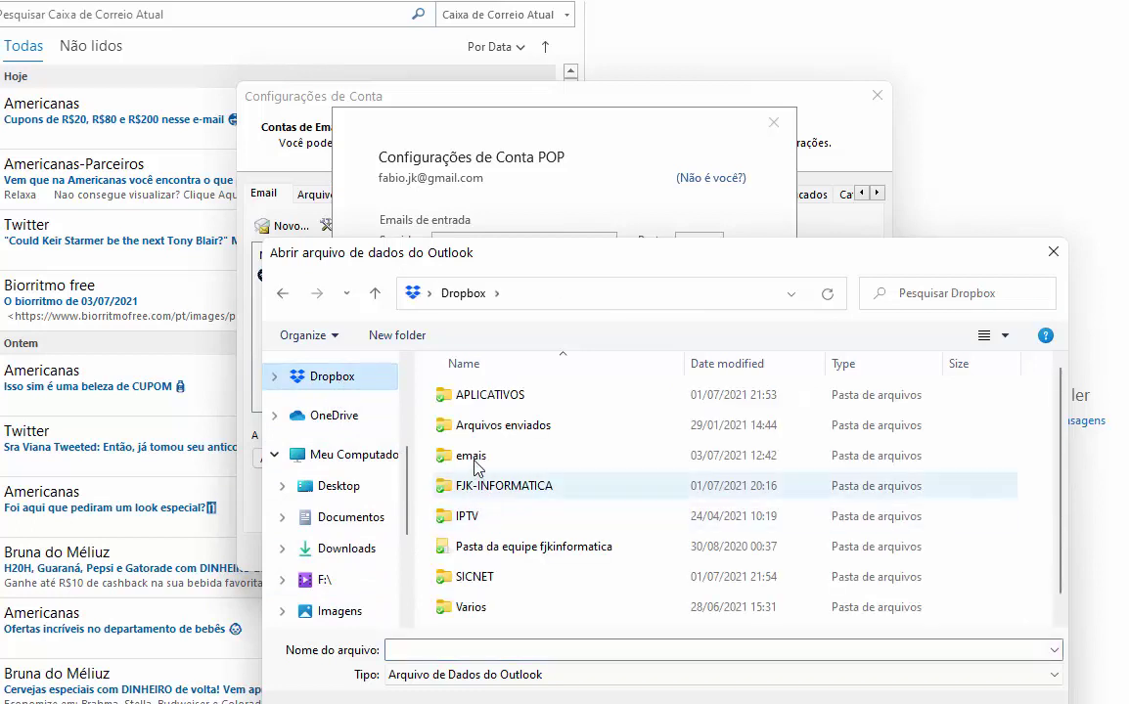
pyautogui.doubleClick(473, 459)
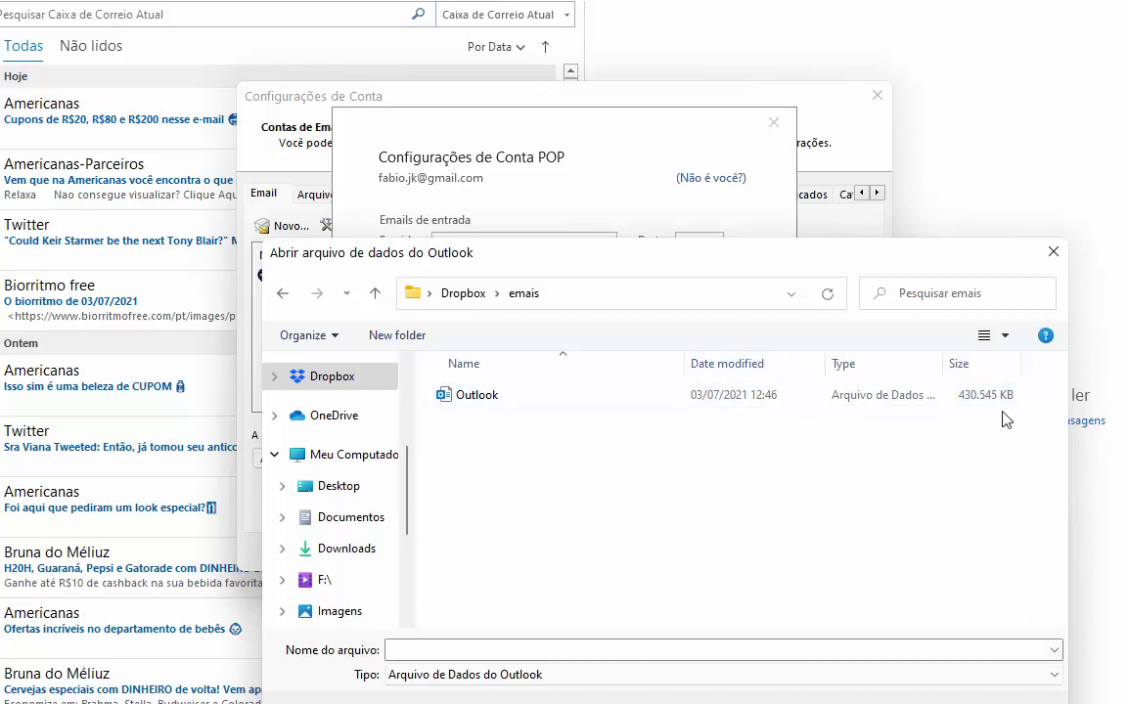
pyautogui.doubleClick(459, 396)
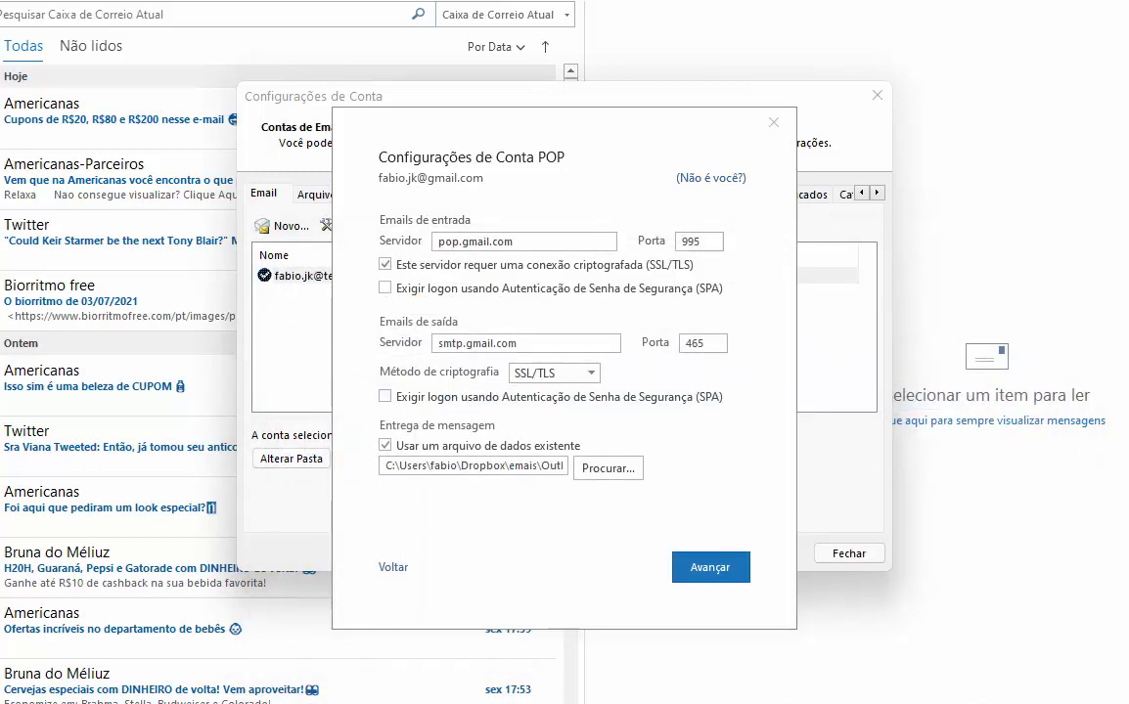
pyautogui.click(728, 575)
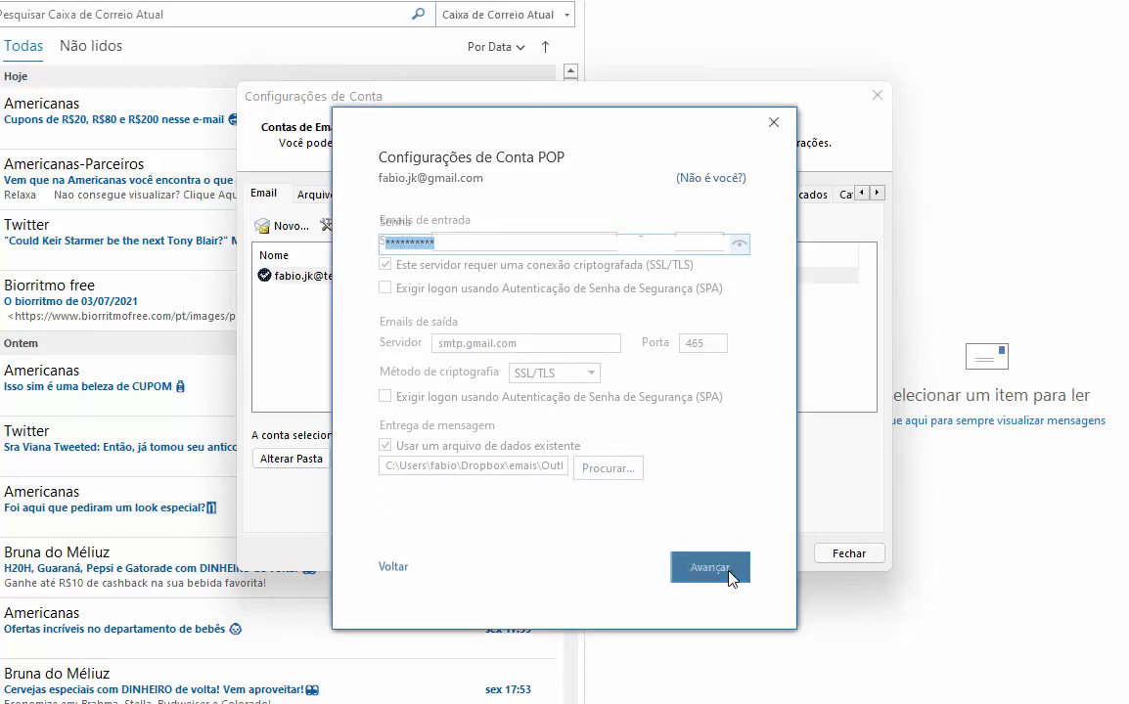
# Replace the prefilled password with the copied Google app password, connect the Gmail POP account, and finish the account setup
pyautogui.click(471, 247)
pyautogui.hotkey('ctrl', 'a')
pyautogui.hotkey('ctrl', 'v')
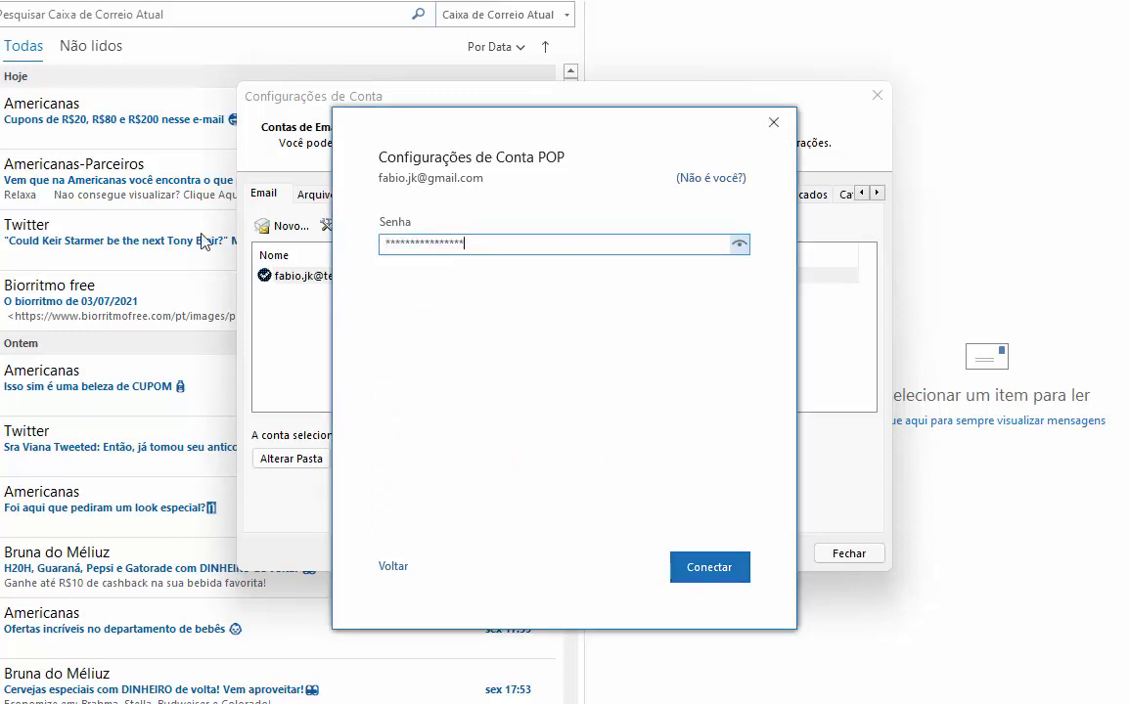
pyautogui.click(712, 571)
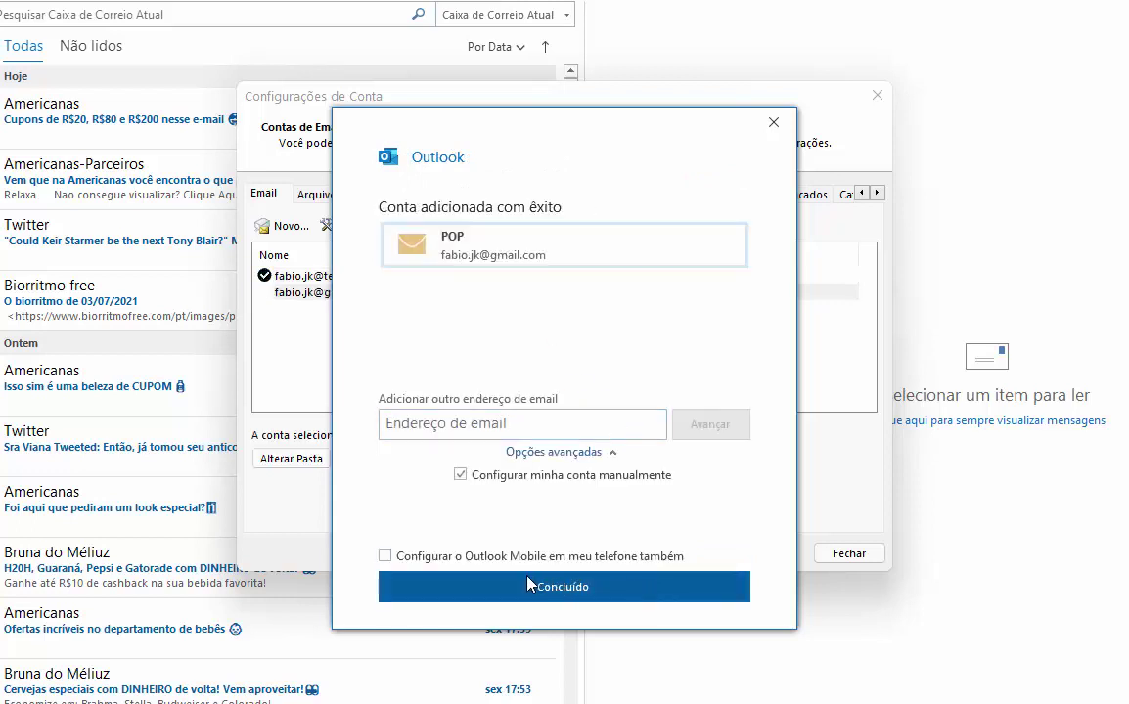
pyautogui.click(499, 584)
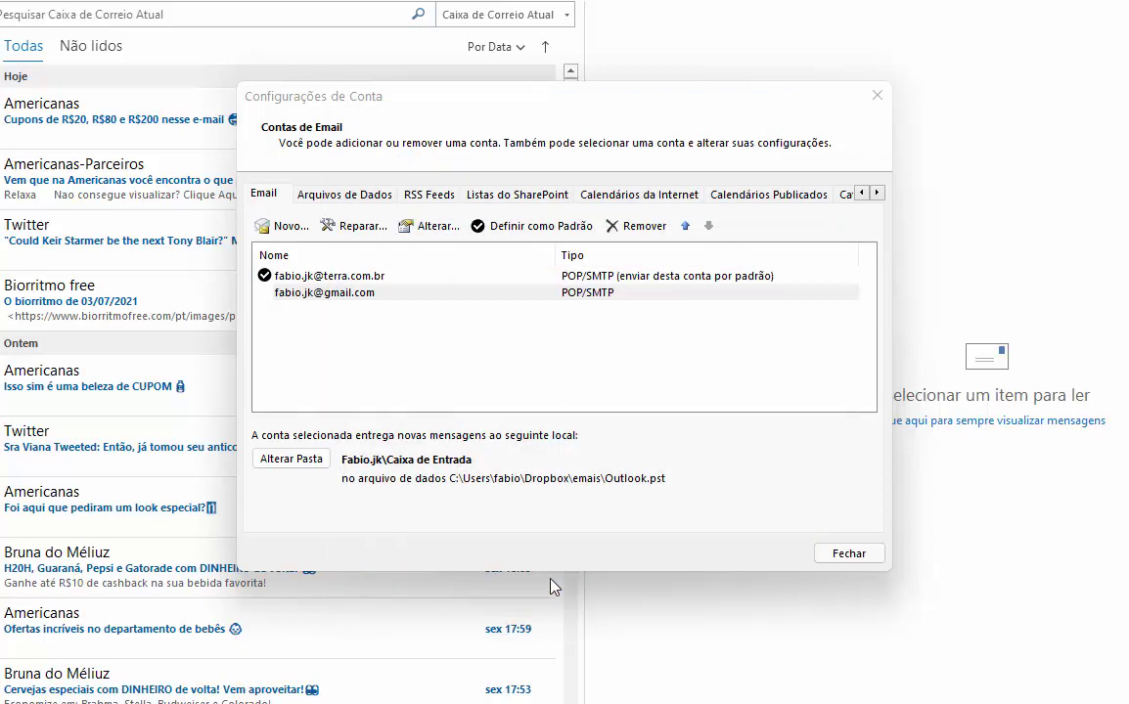
# Set the new Gmail account as the default sending account and close the account settings
pyautogui.click(330, 294)
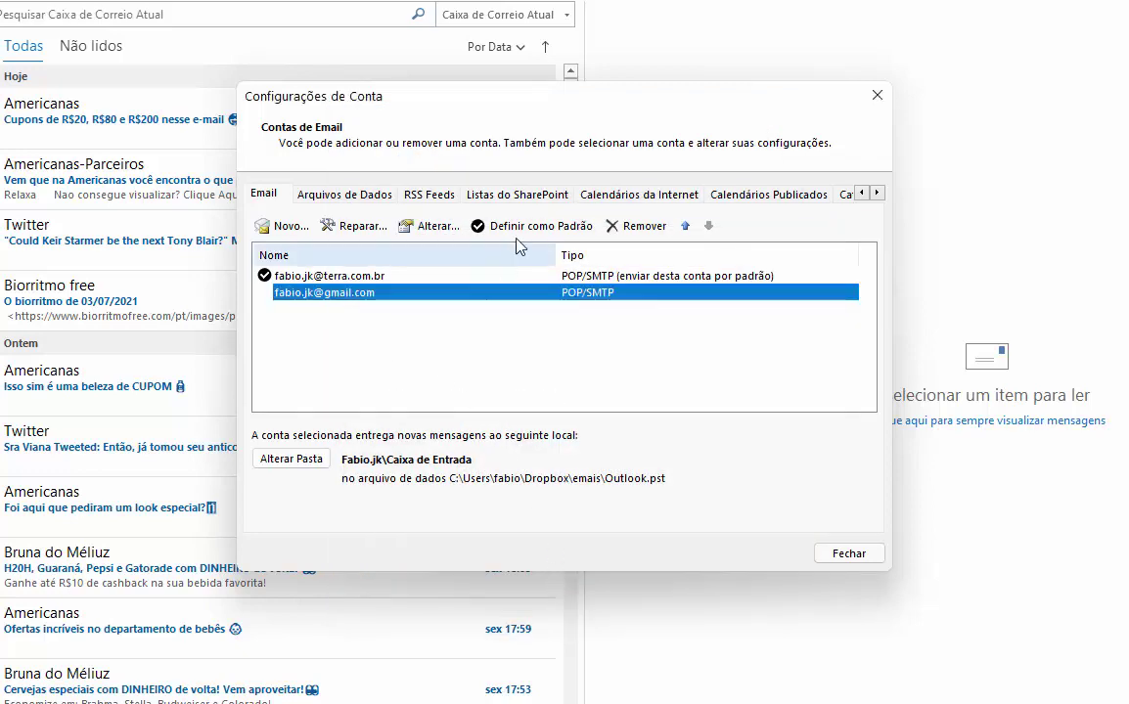
pyautogui.click(489, 226)
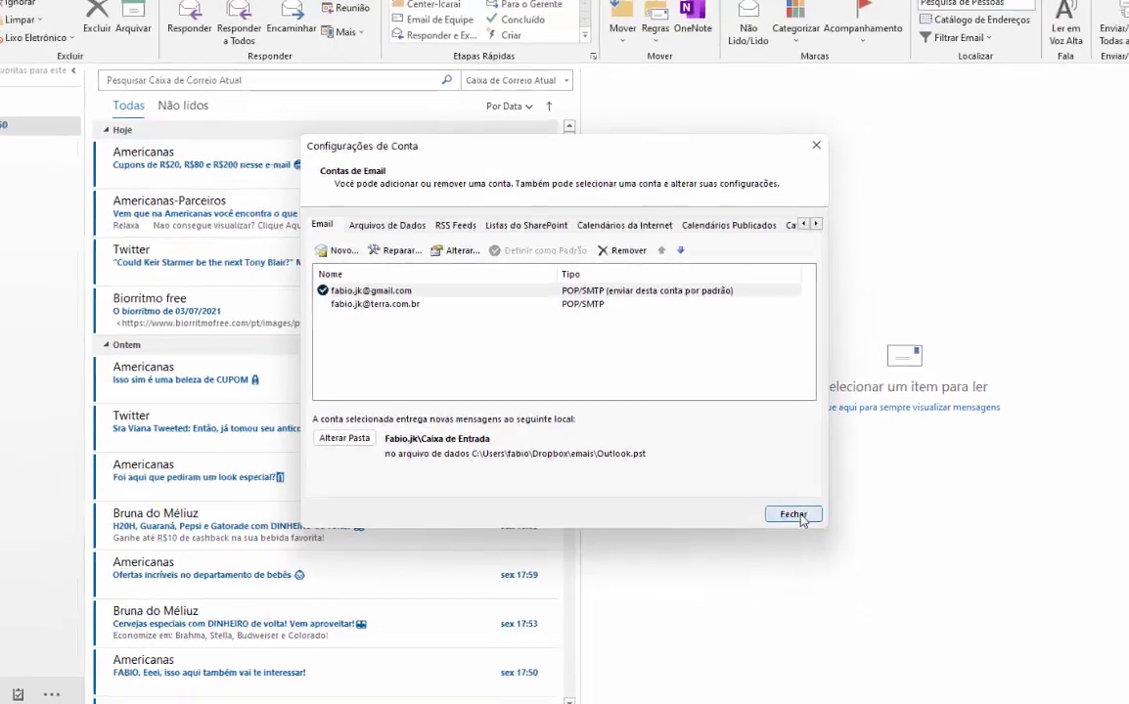
pyautogui.click(798, 516)
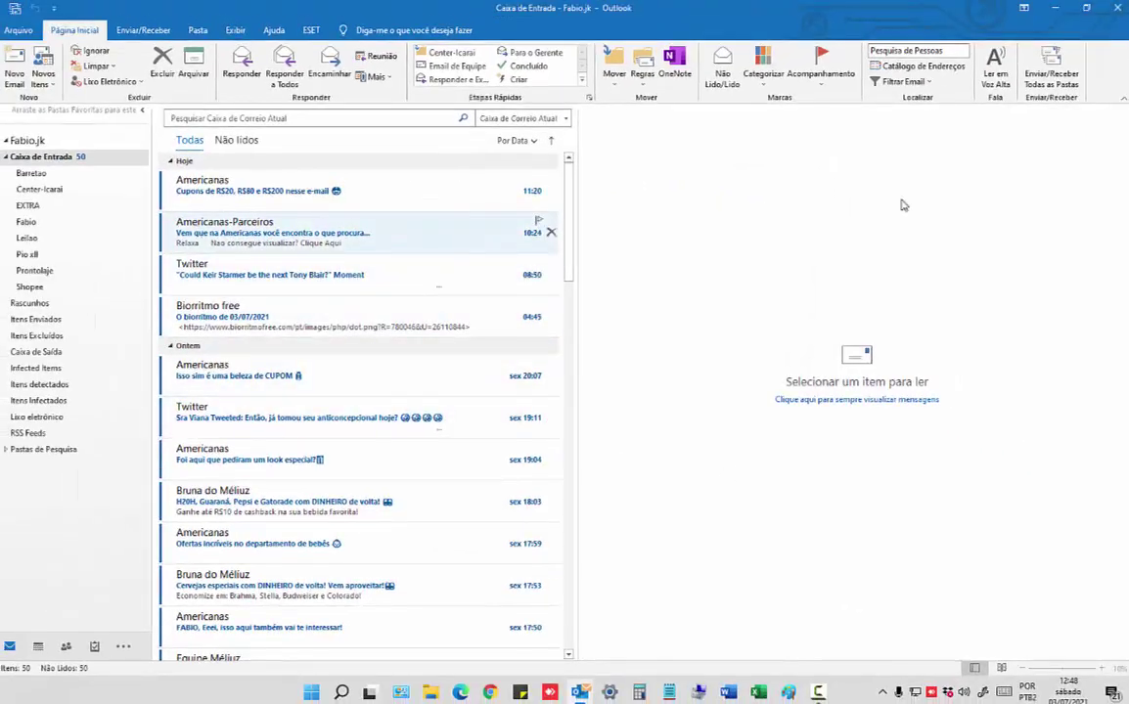
# Send and receive mail for all folders, and dismiss the new-mail notification on the desktop
pyautogui.click(1051, 84)
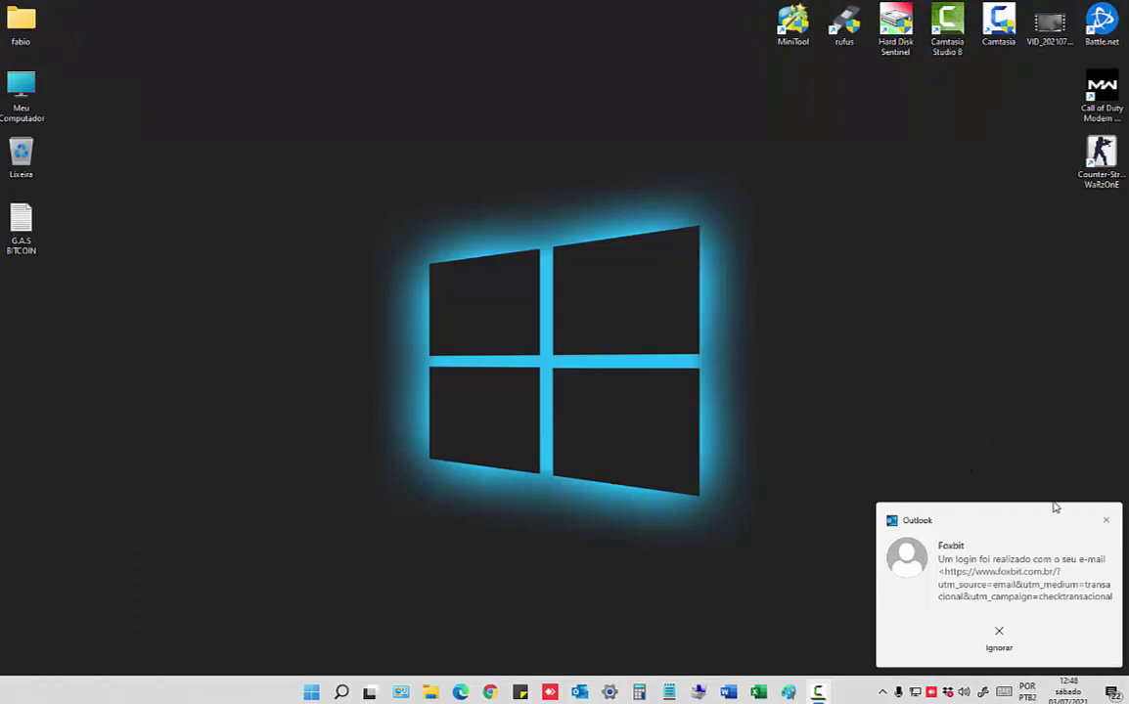
pyautogui.click(1104, 520)
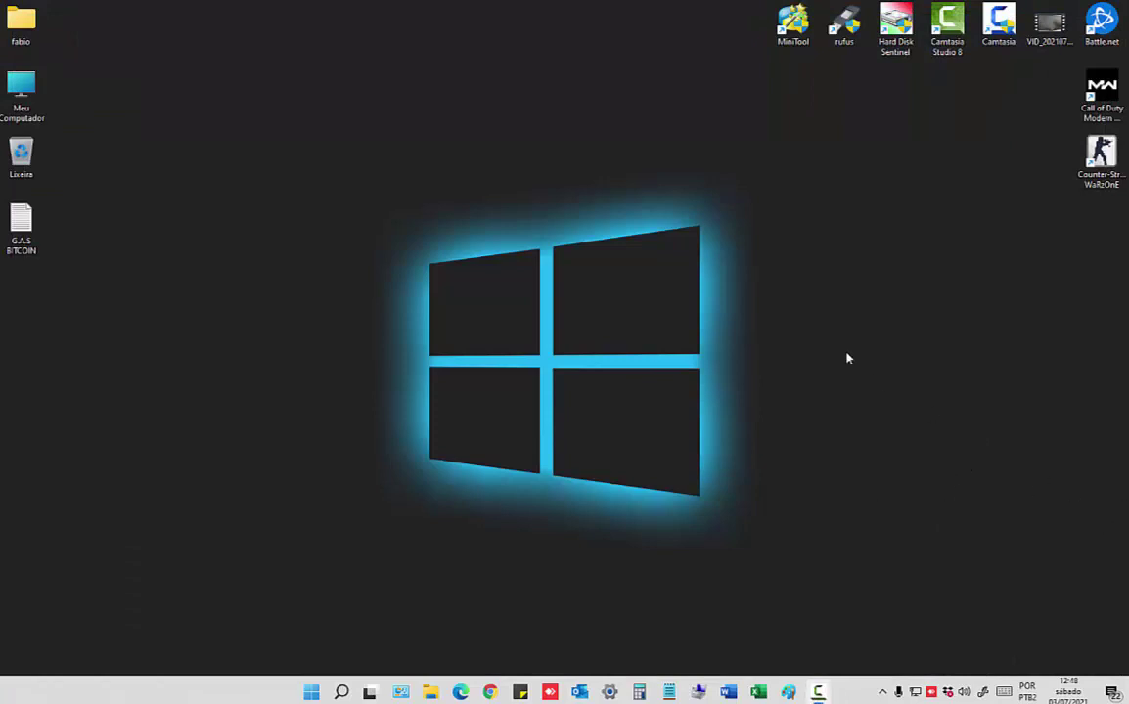